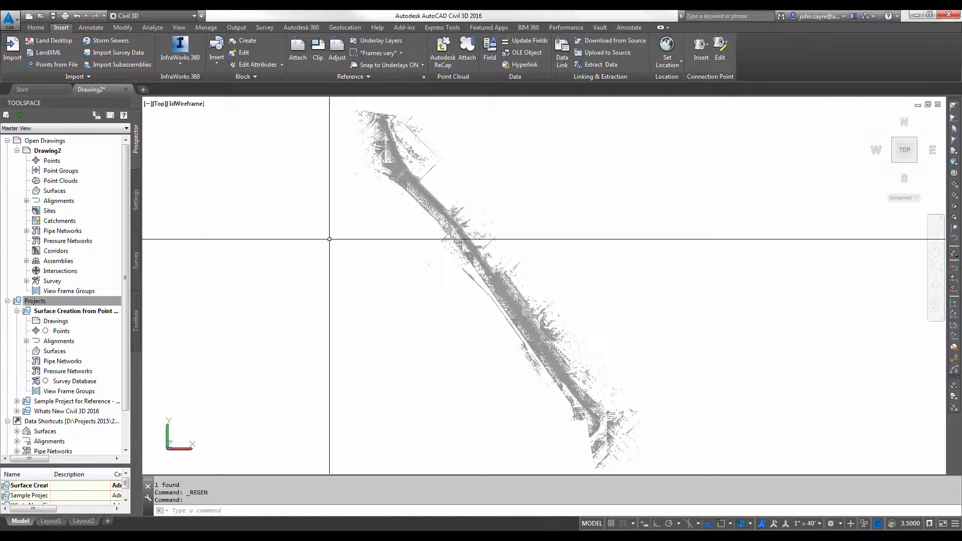
Start a surface from point cloud, using a window area around the northern end of the corridor scan
click(36, 27)
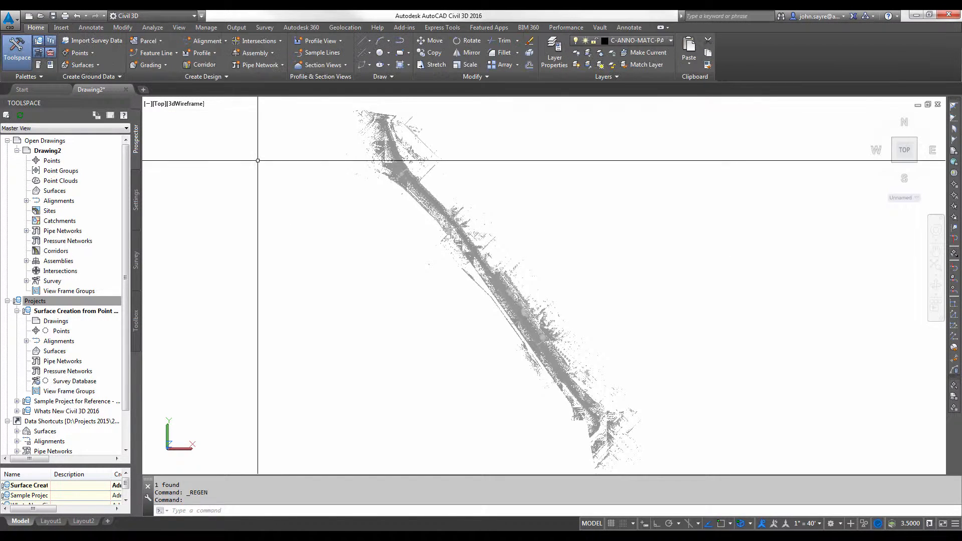
click(80, 64)
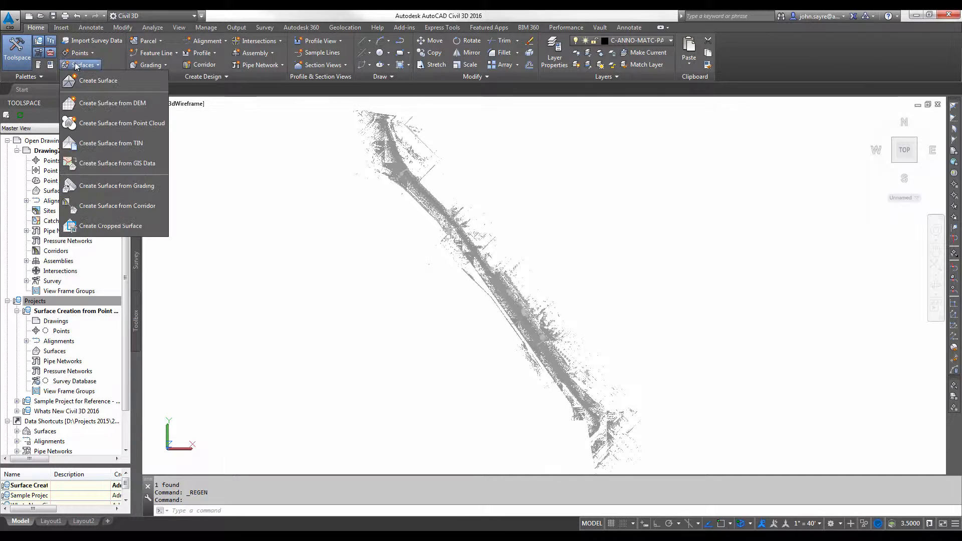
click(118, 124)
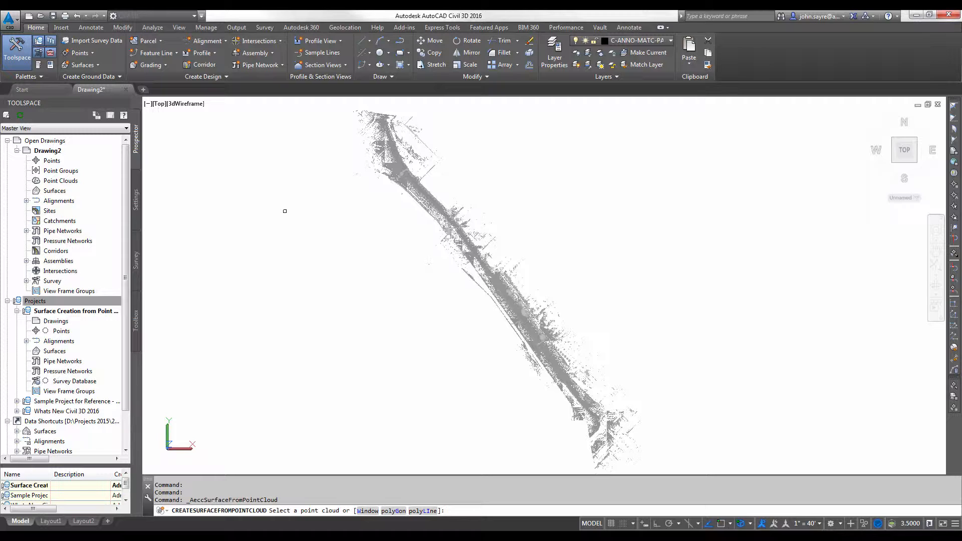
click(322, 206)
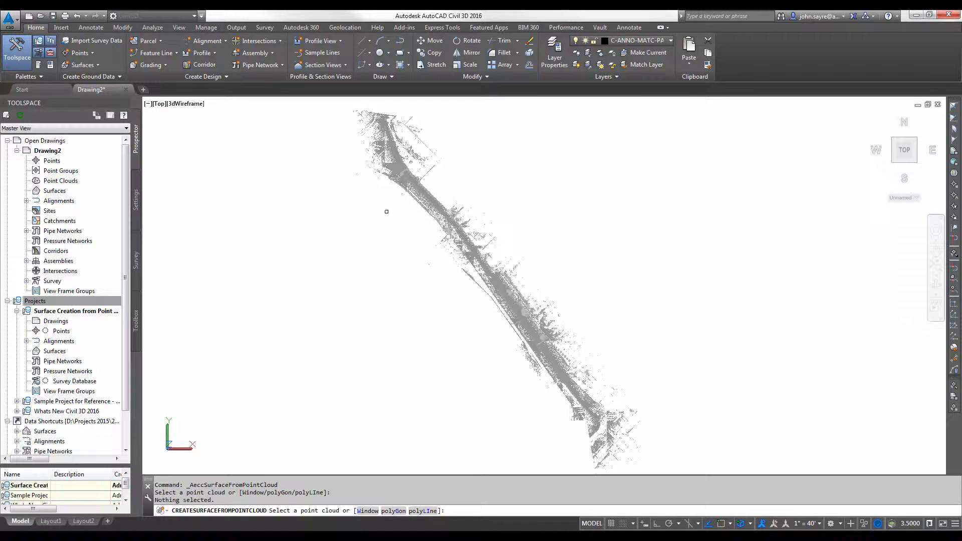
text(w)
key(Return)
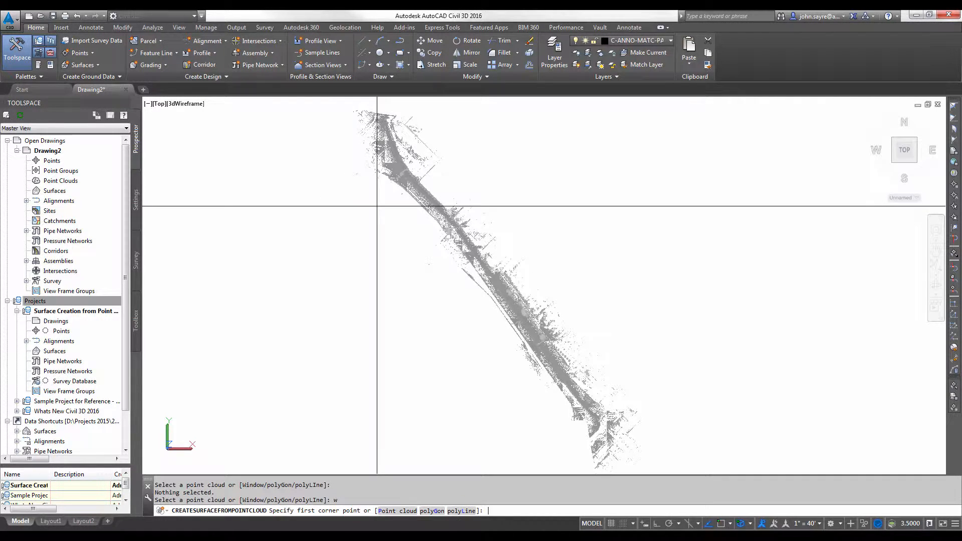
click(353, 199)
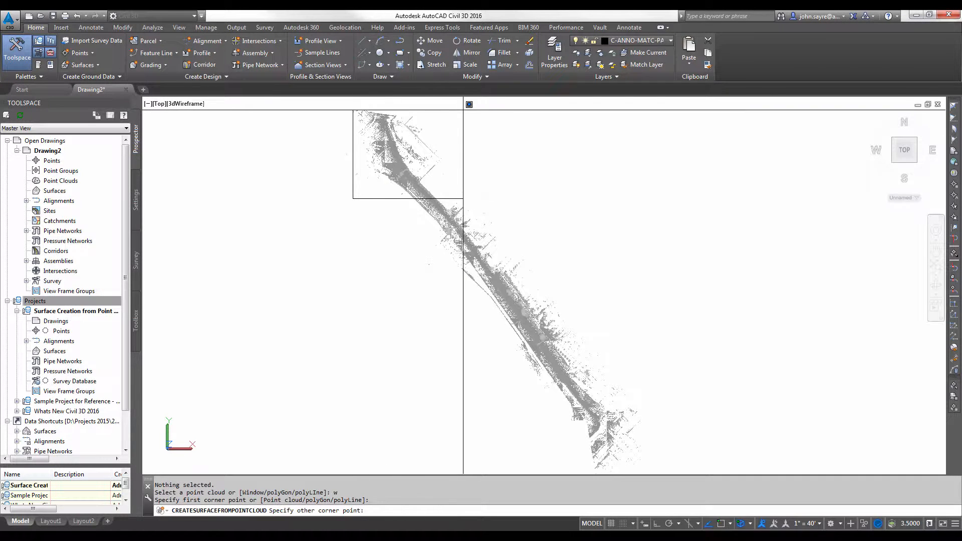
click(450, 104)
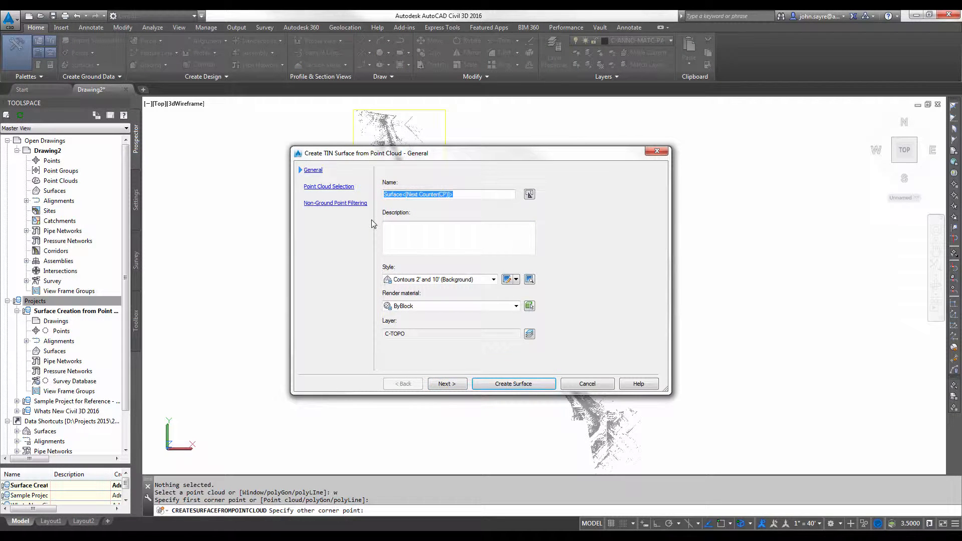
Name the new surface egnonfilter and give it the Contours 1' and 5' (Background) style
text(eg)
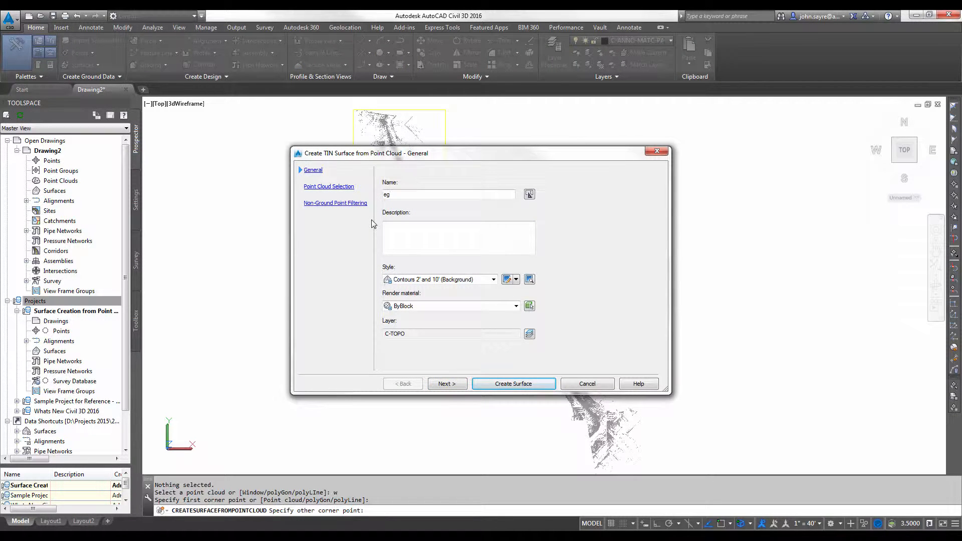
text(nonfilter)
click(494, 279)
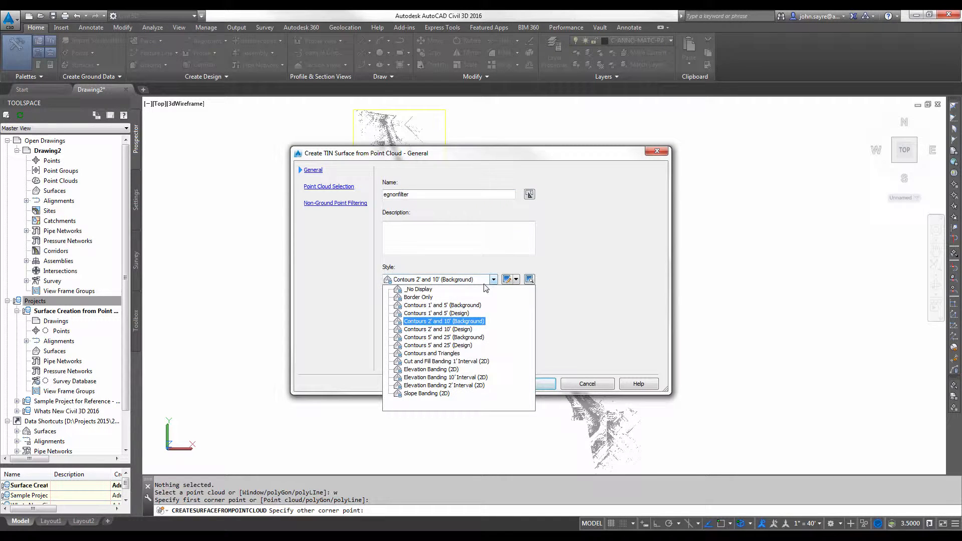
click(456, 305)
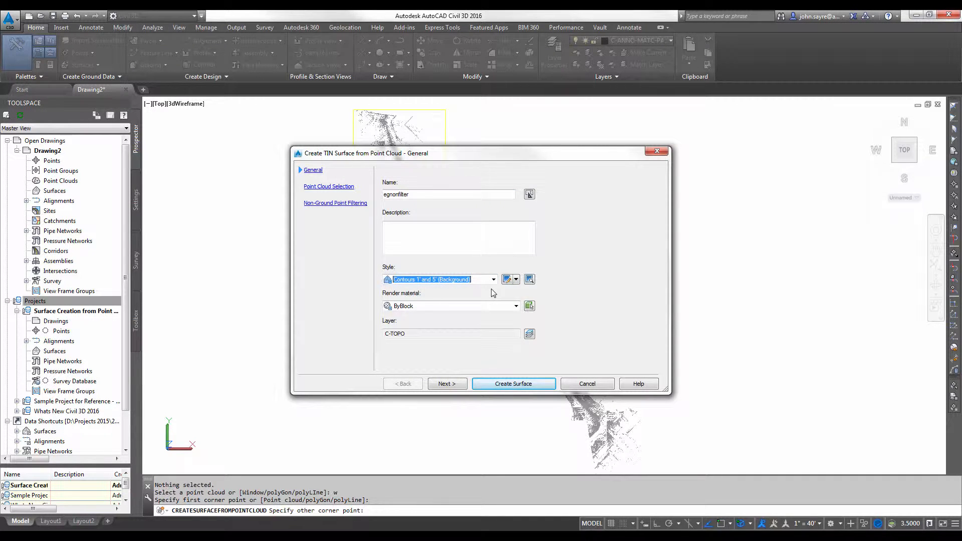
click(446, 384)
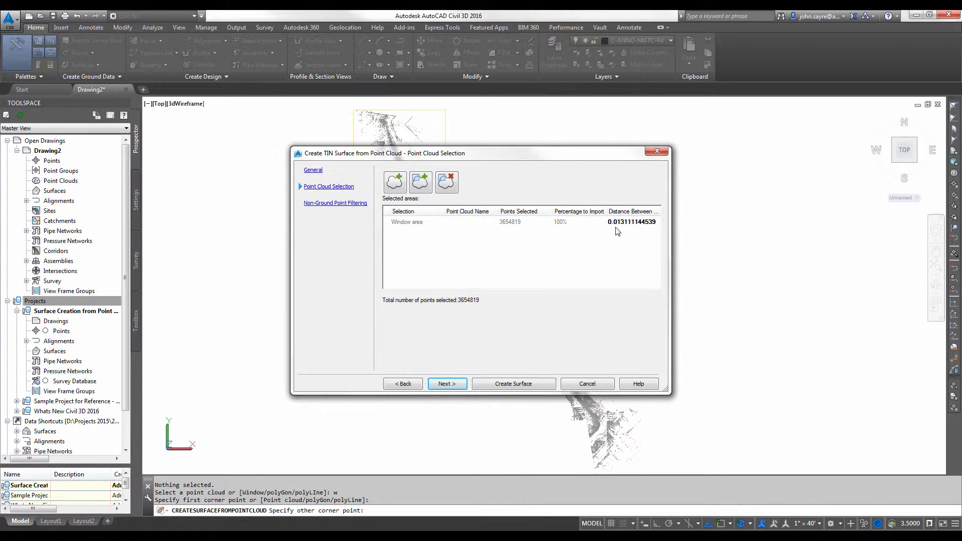
Set the distance between points for the selected window area to 1
click(628, 226)
click(629, 226)
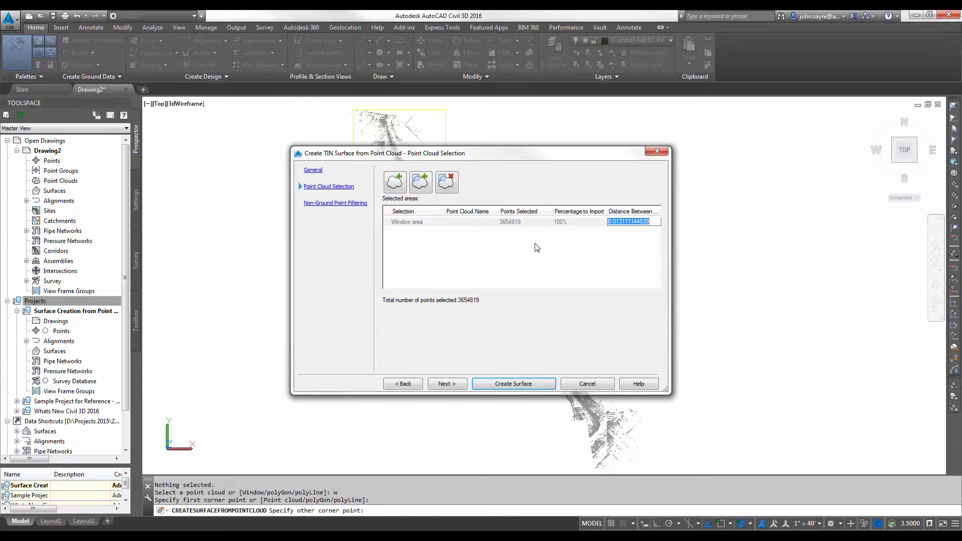
text(1)
key(Return)
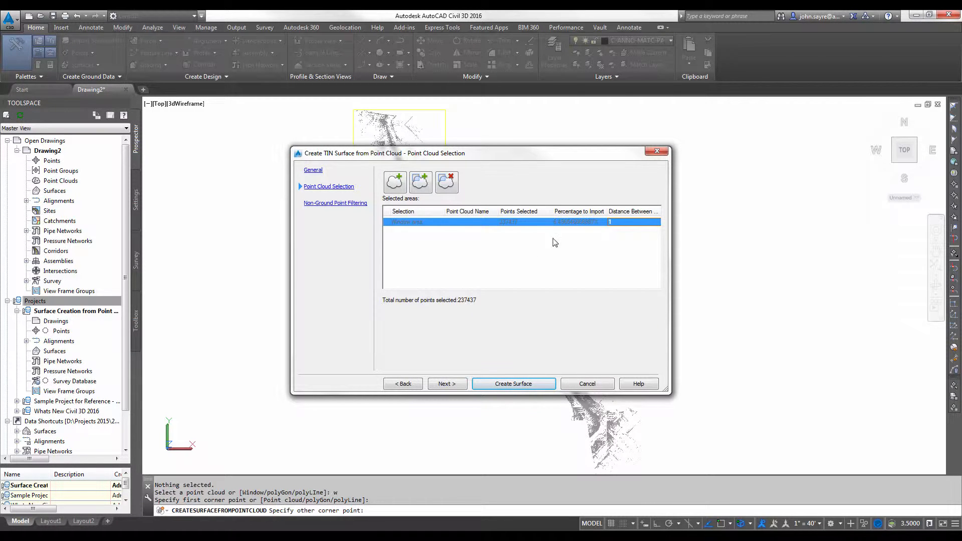
Set the window area's distance between points to 2 and create the surface with the No filter method
click(620, 222)
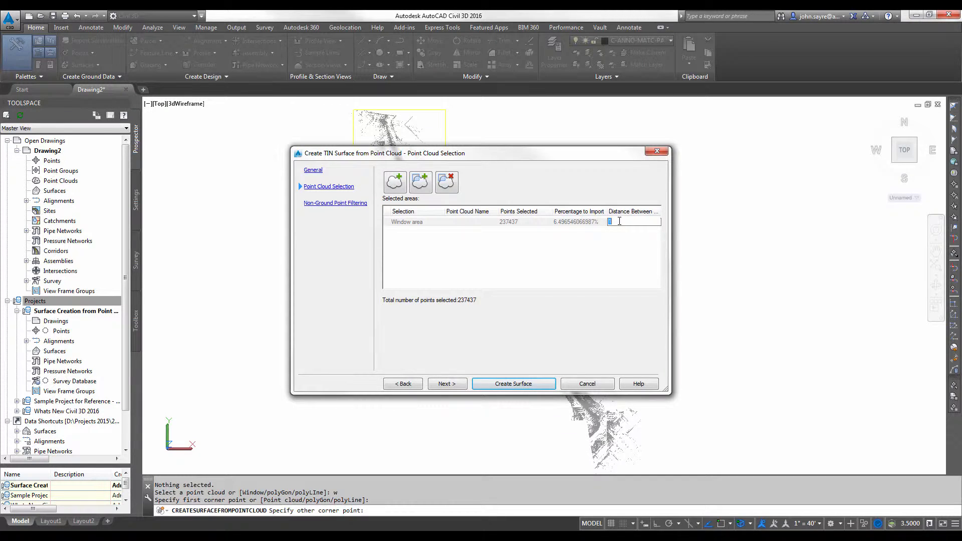
key(Return)
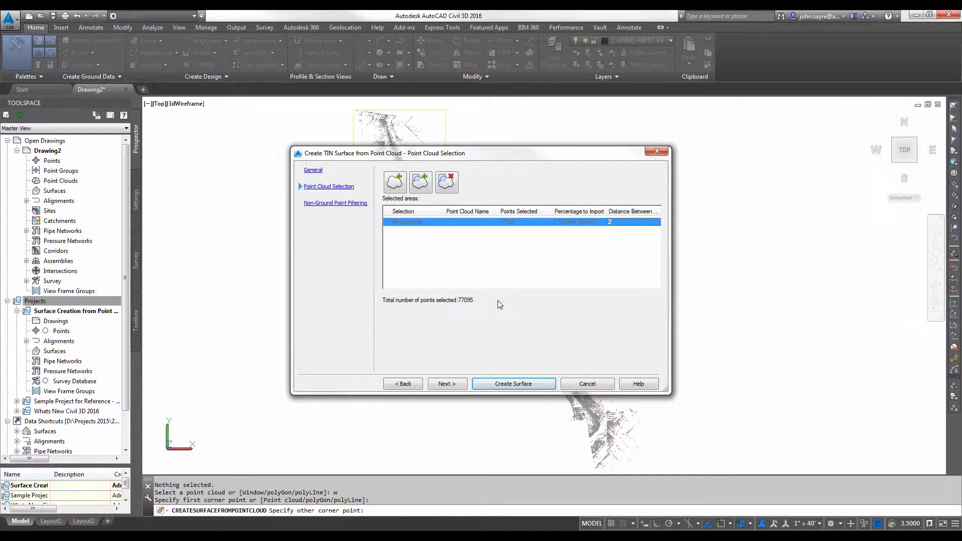
click(448, 384)
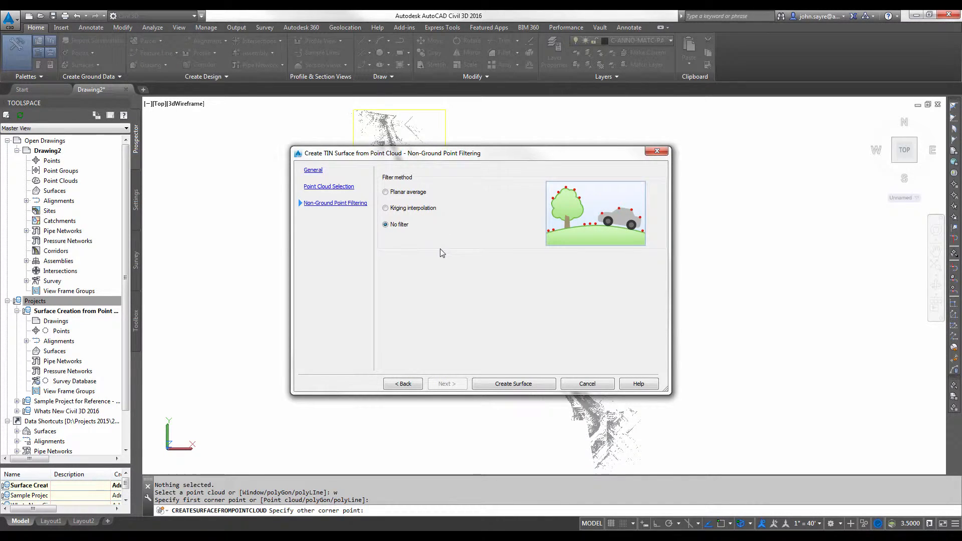
click(516, 385)
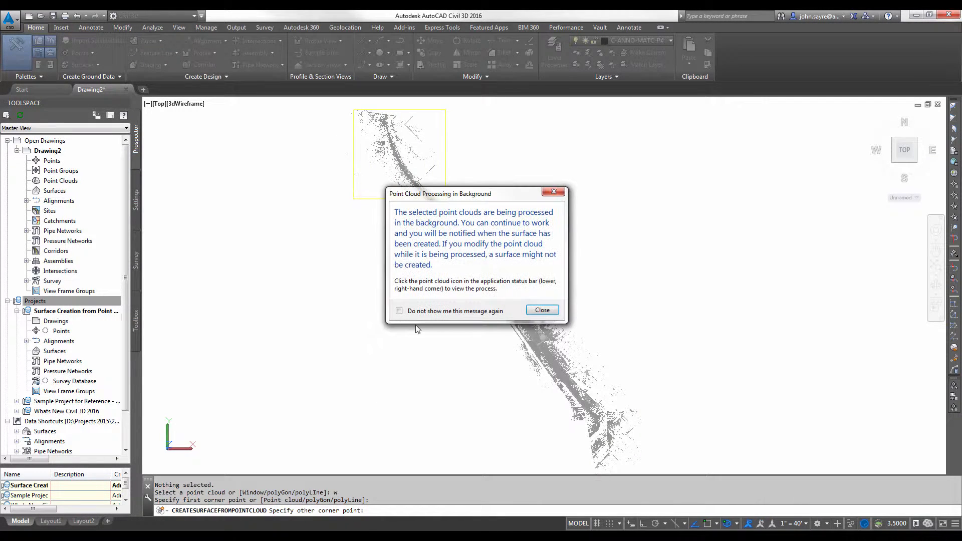
click(543, 311)
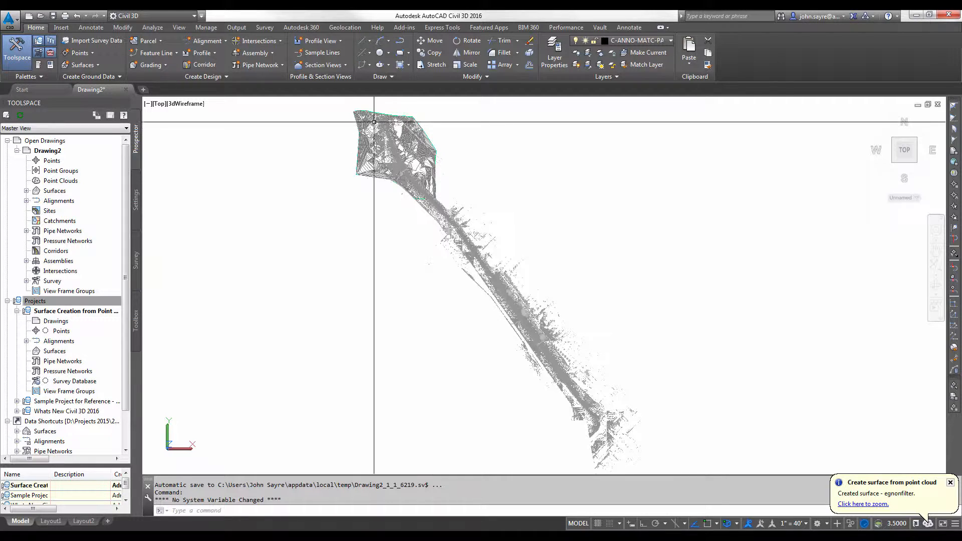
Examine the egnonfilter surface in the Object Viewer from a tilted, close 3D view for non-ground features
scroll(375, 120, up, 2)
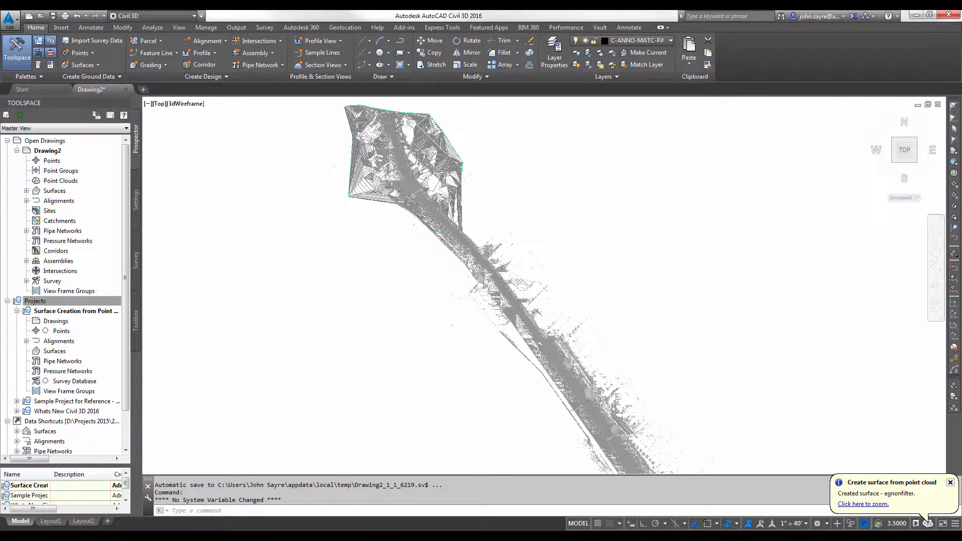
scroll(375, 122, up, 2)
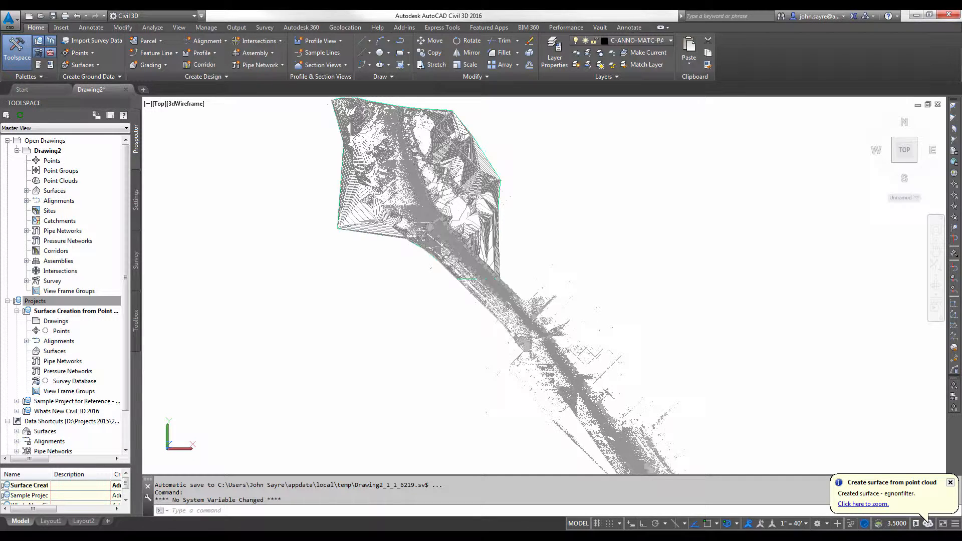
click(350, 215)
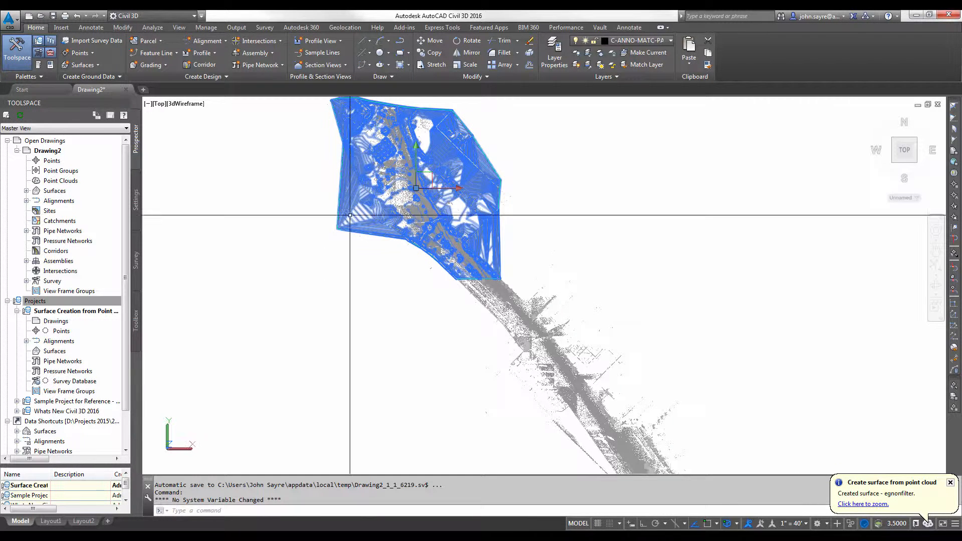
right_click(363, 233)
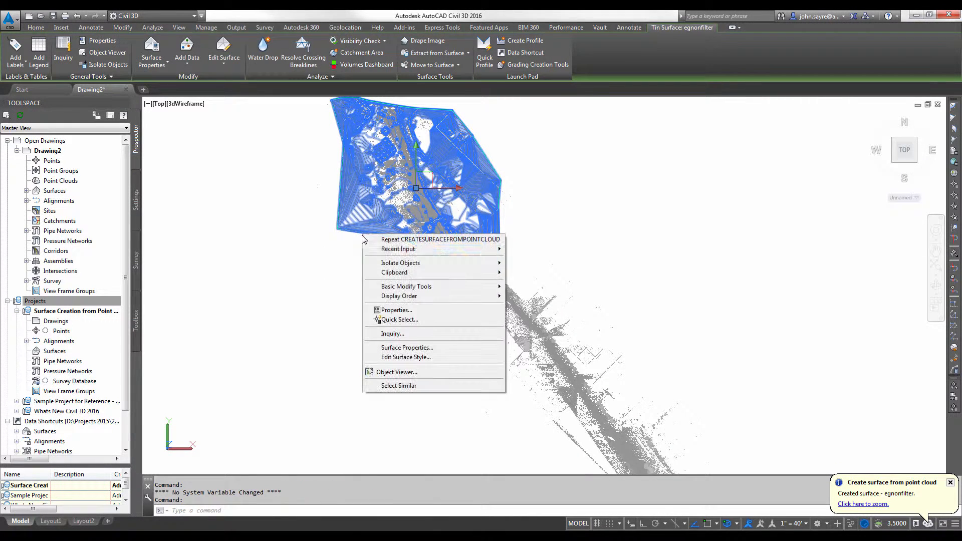
click(427, 373)
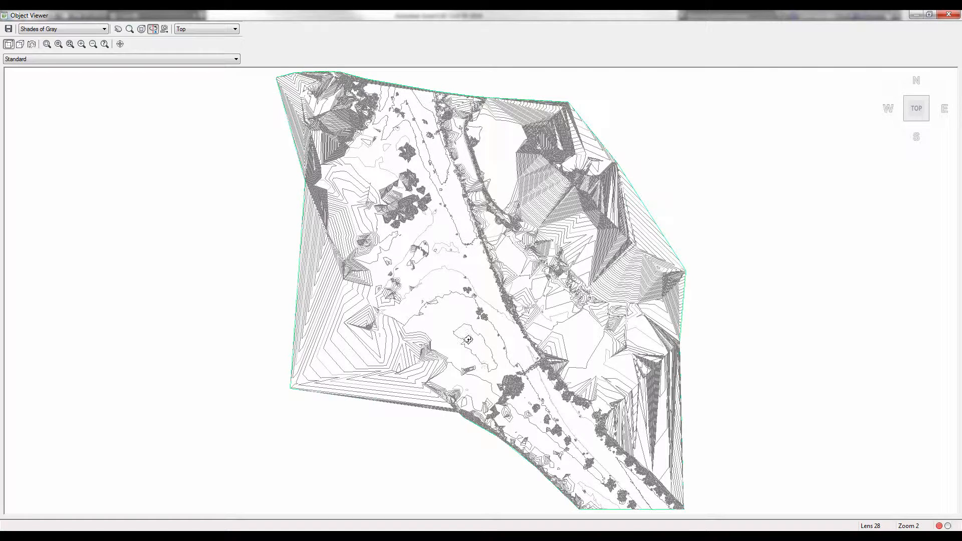
drag(454, 293, 485, 227)
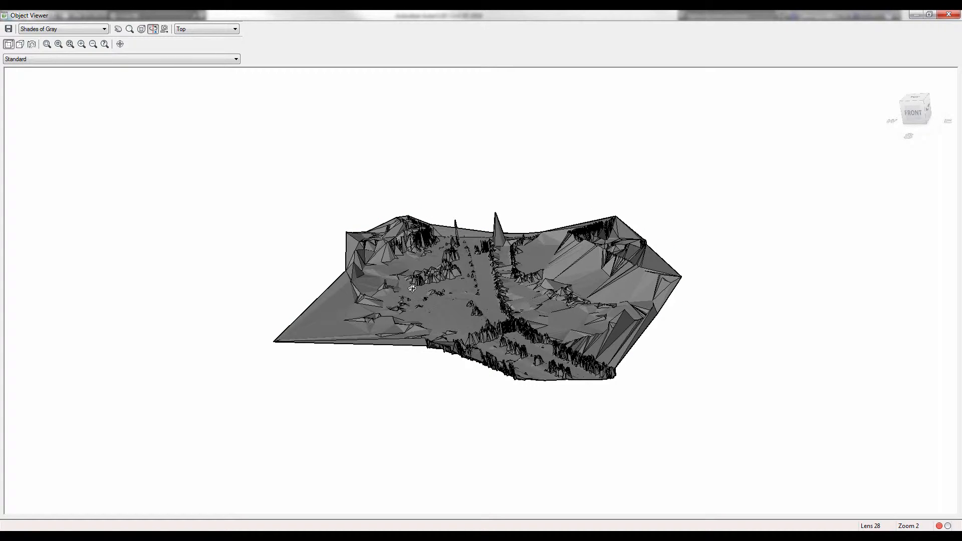
scroll(424, 282, up, 5)
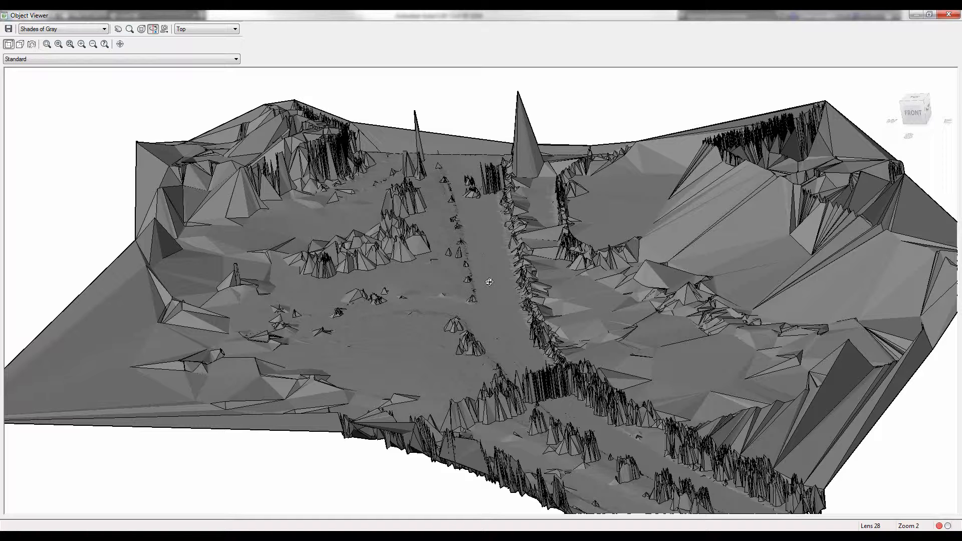
click(949, 15)
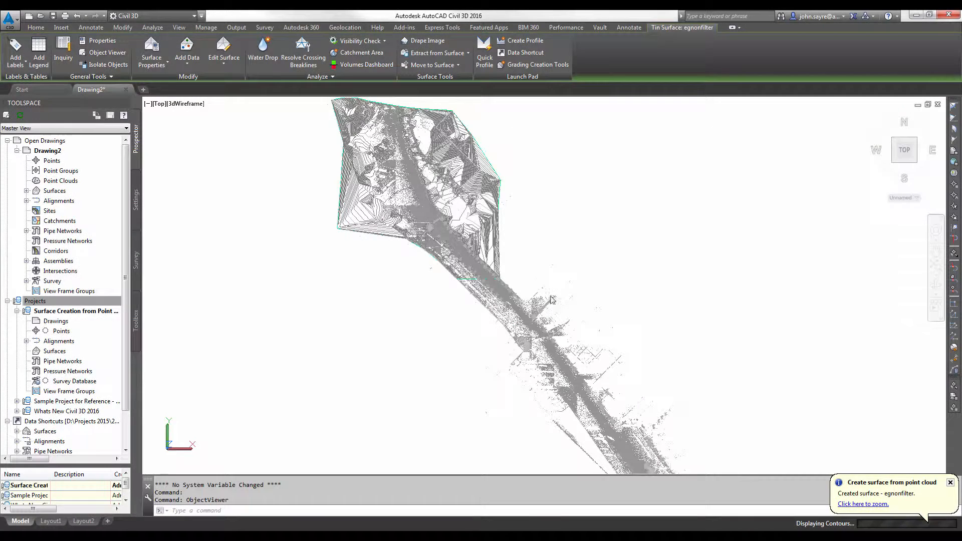
Hide the egnonfilter surface by changing its surface style to _No Display in its surface properties
click(26, 191)
right_click(74, 201)
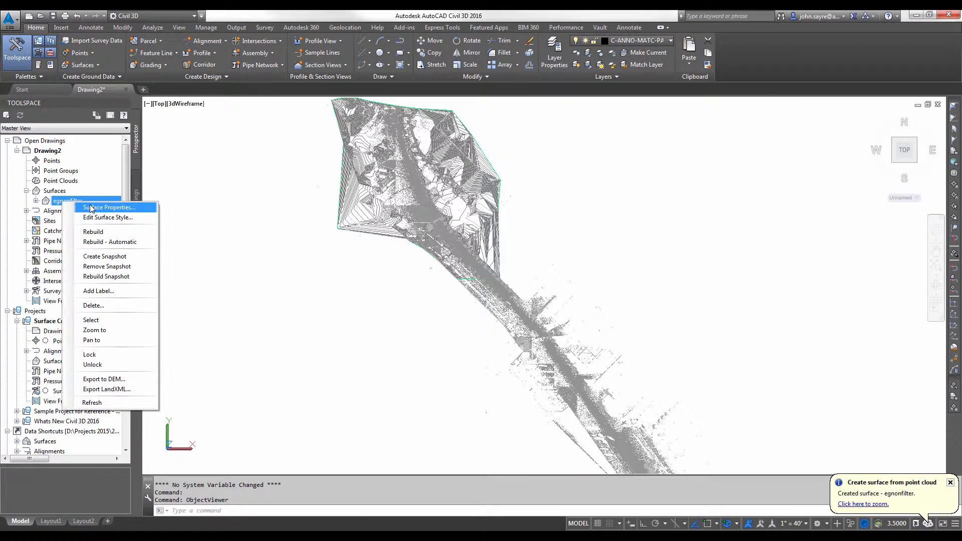
click(91, 208)
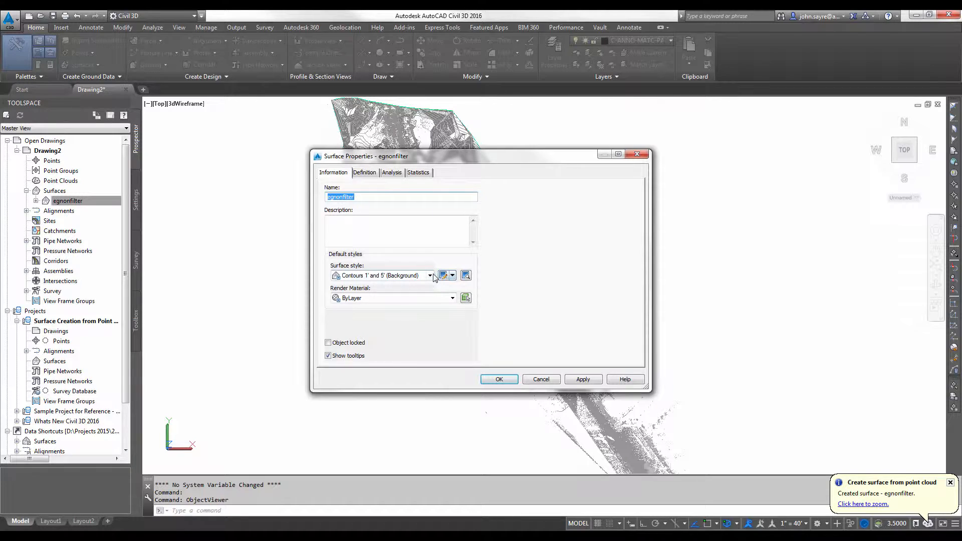
click(430, 276)
click(368, 286)
click(581, 379)
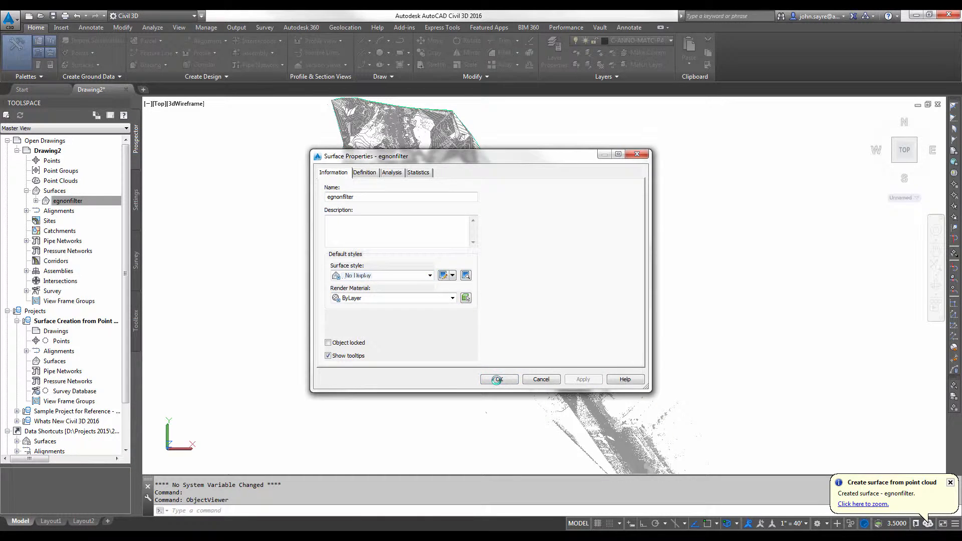
click(499, 379)
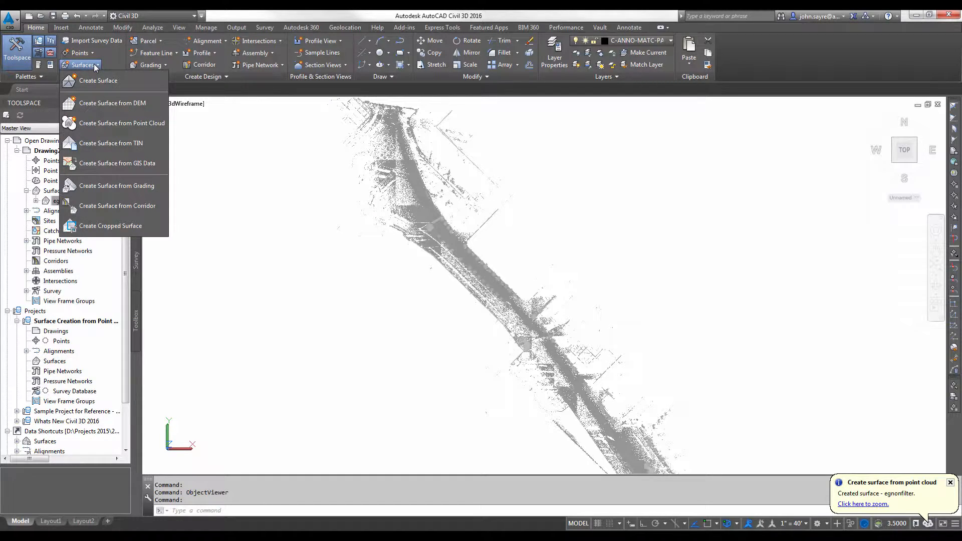
Start a second surface from point cloud, with a window area around the same northern end of the scan
click(116, 123)
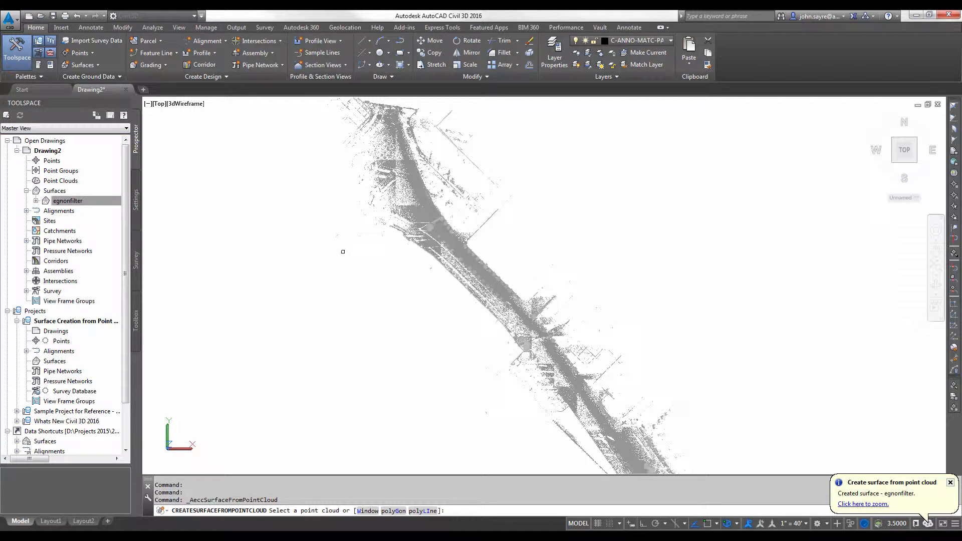
text(w)
key(Return)
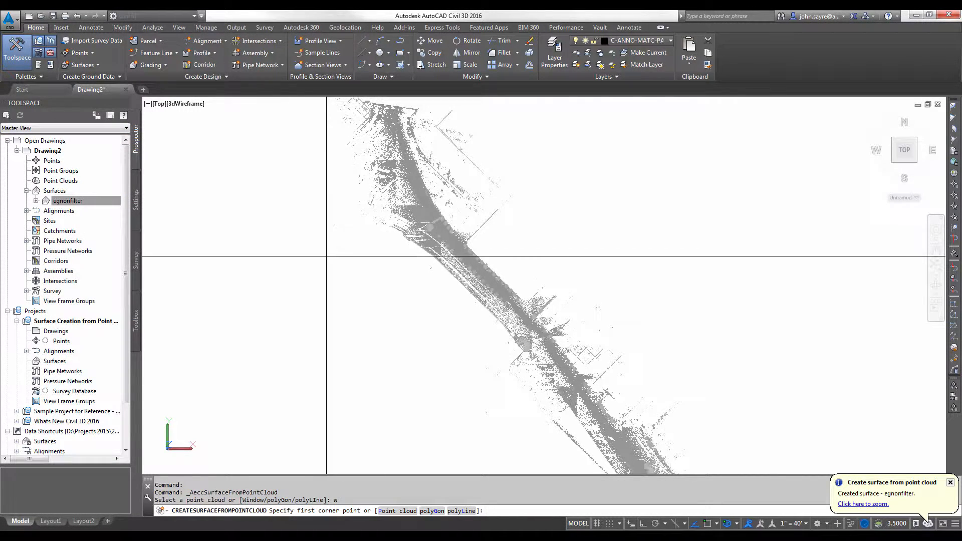
click(318, 264)
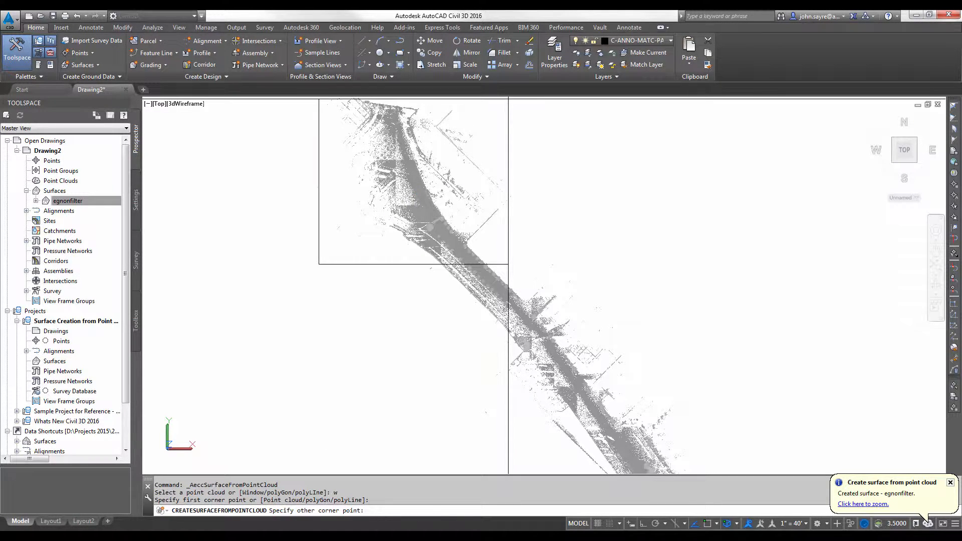
click(507, 128)
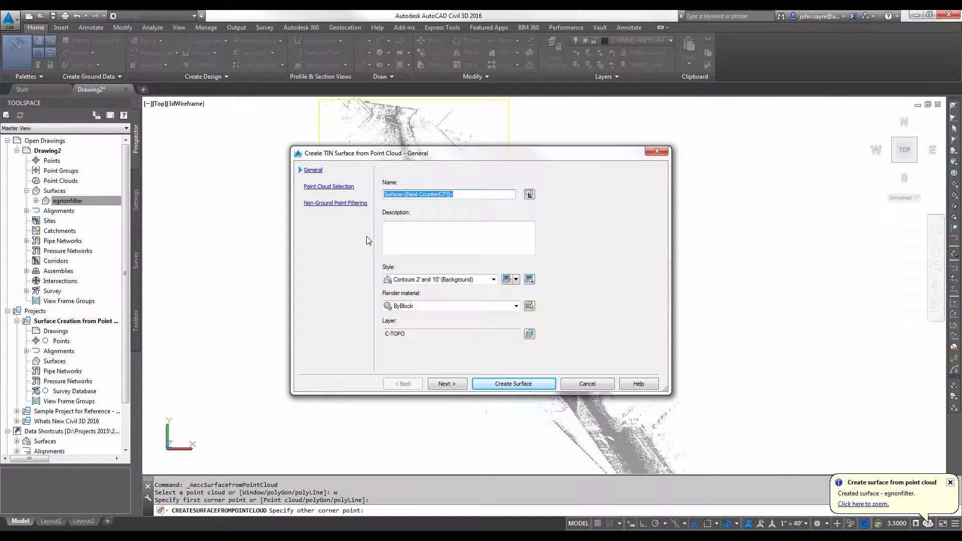
Name the new surface egfilter and set its style to Contours 1' and 5' (Background)
text(egfilter)
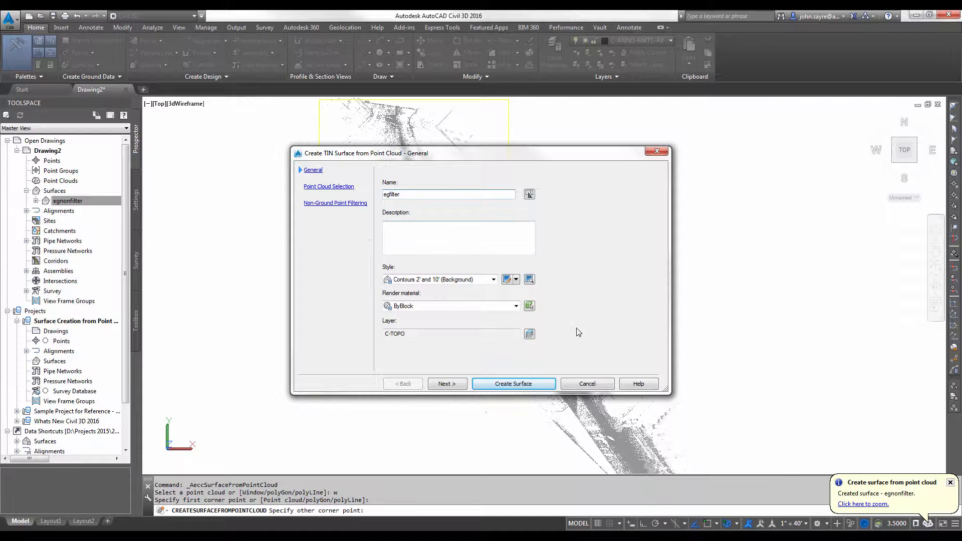
click(494, 279)
click(471, 299)
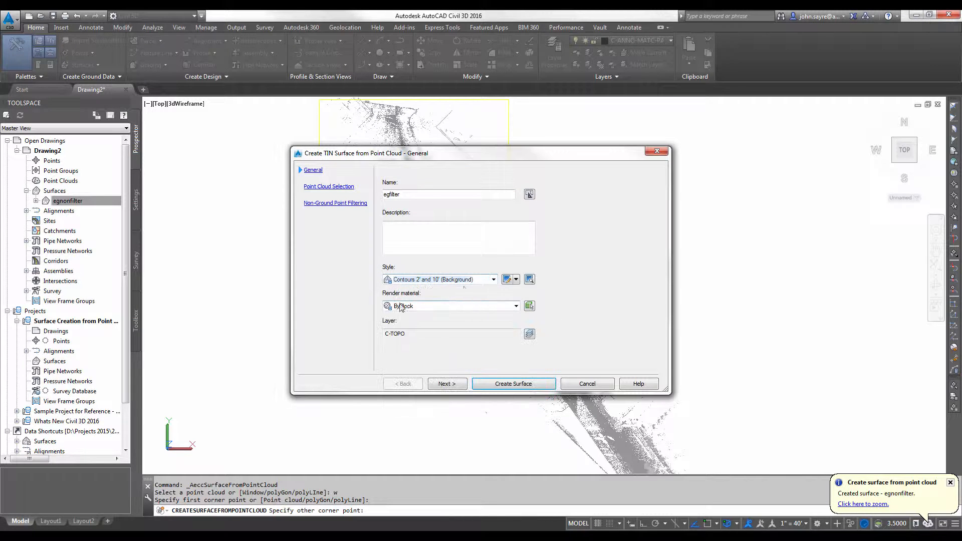
Set the window area's distance between points to 2 in the point cloud selection
click(445, 384)
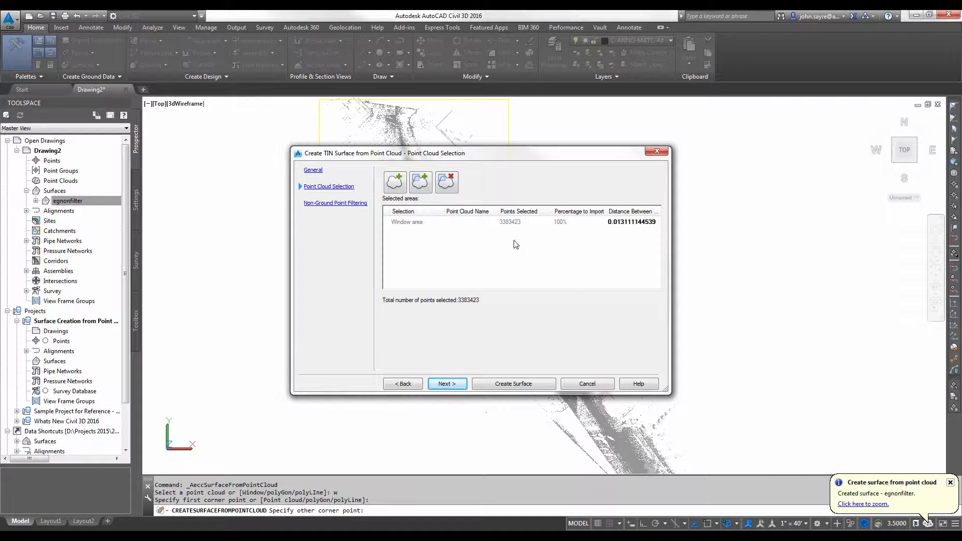
click(624, 223)
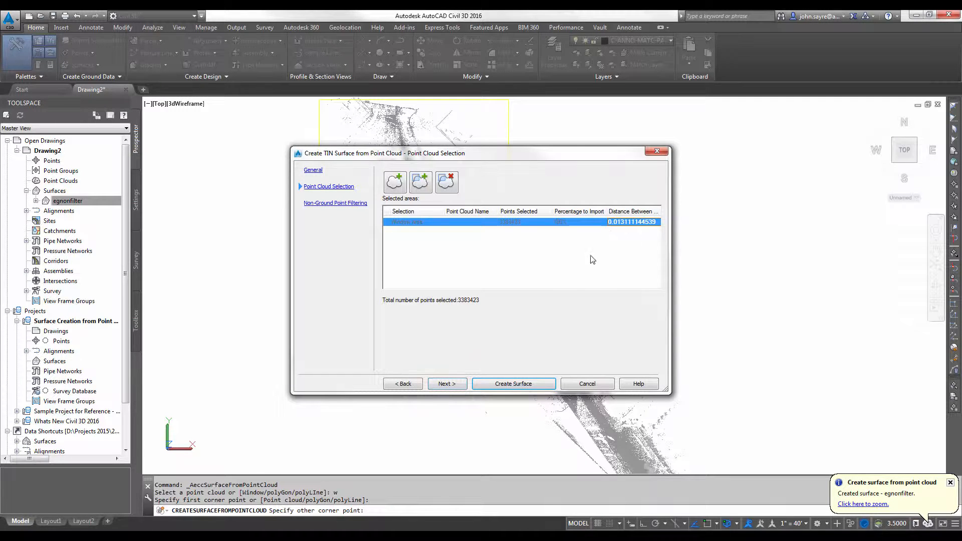
click(636, 223)
text(2)
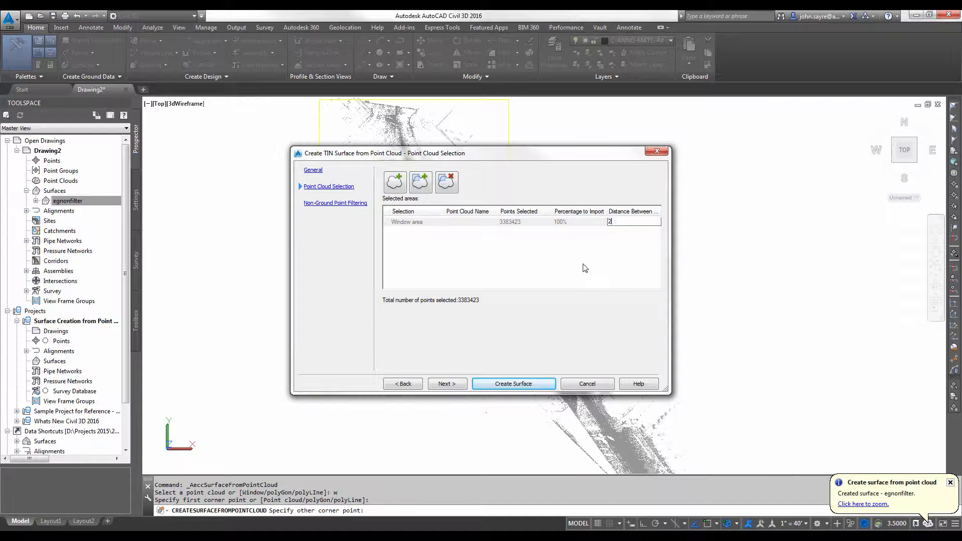
key(Return)
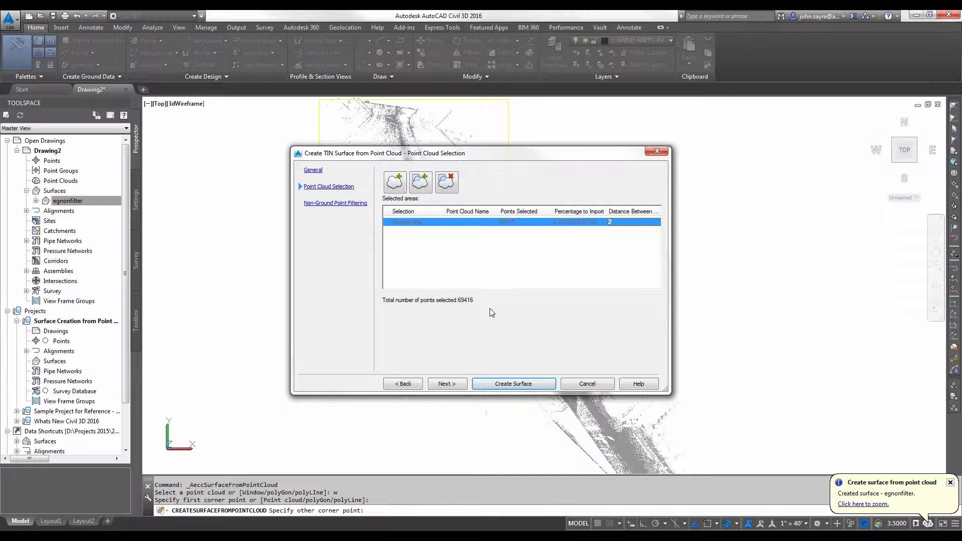
Create the egfilter surface with the Kriging interpolation filter method and dismiss the background processing notice
click(447, 383)
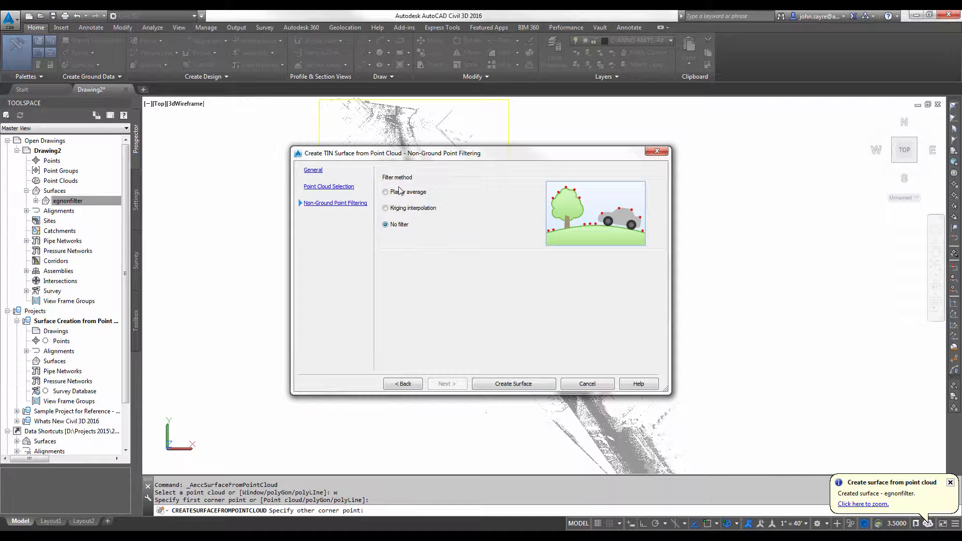
click(385, 208)
click(518, 387)
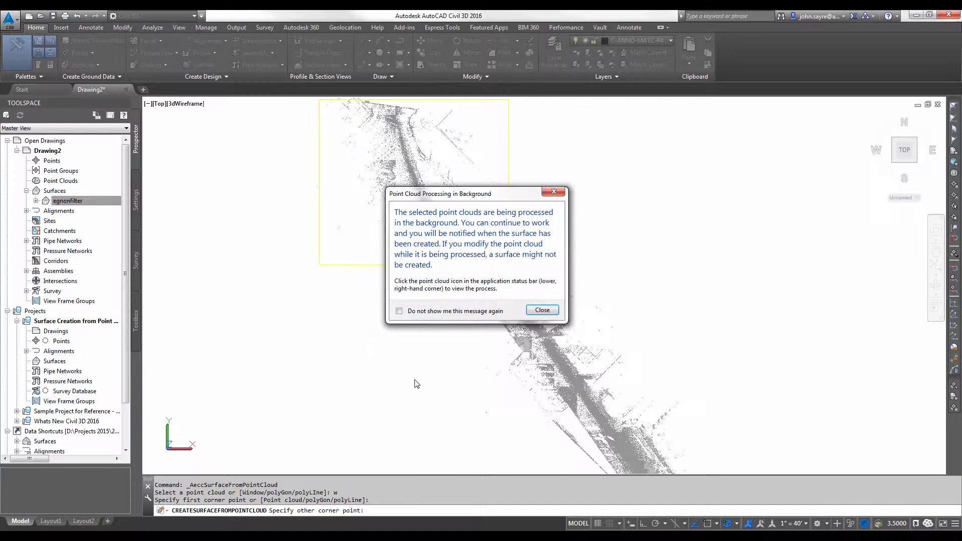
click(542, 310)
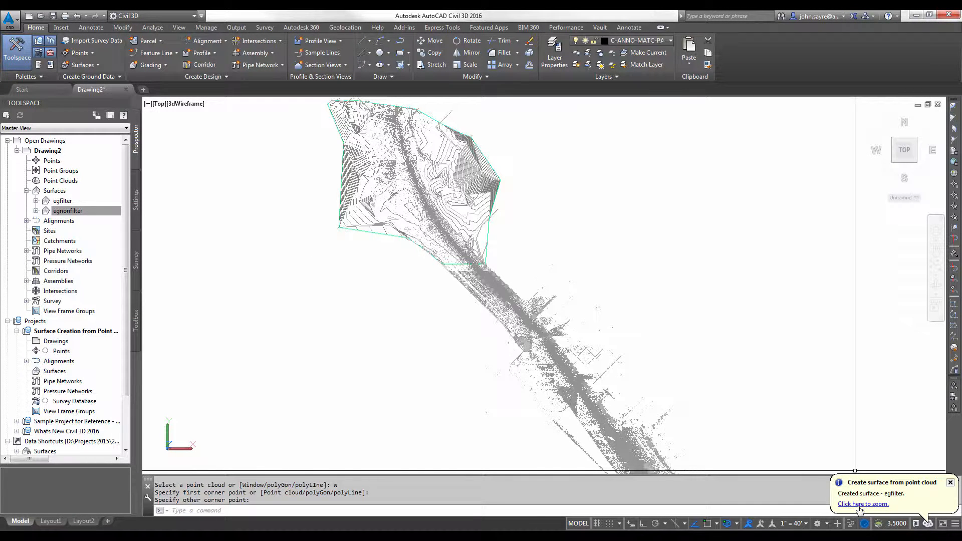
Examine the egfilter surface in the Object Viewer from tilted, close 3D views for remaining non-ground features
scroll(468, 352, up, 3)
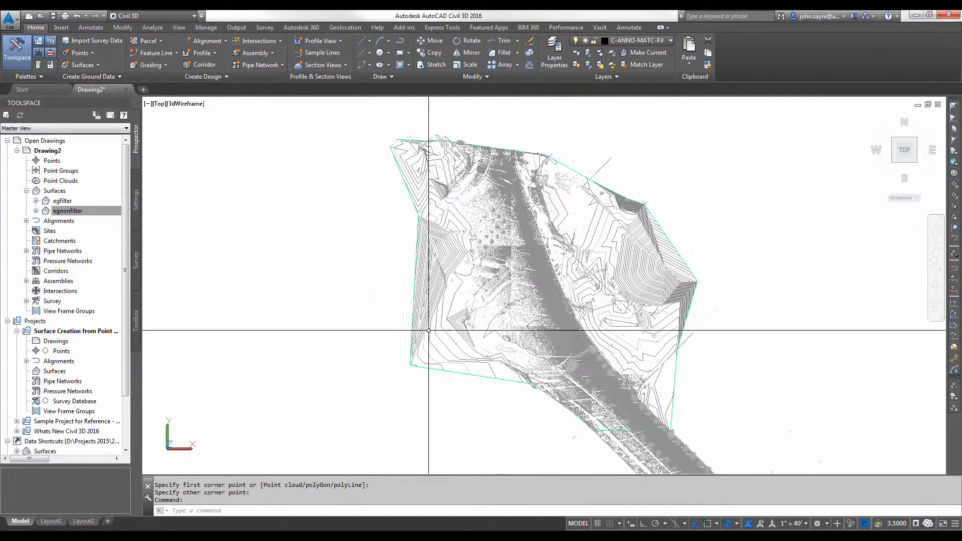
click(435, 284)
right_click(350, 269)
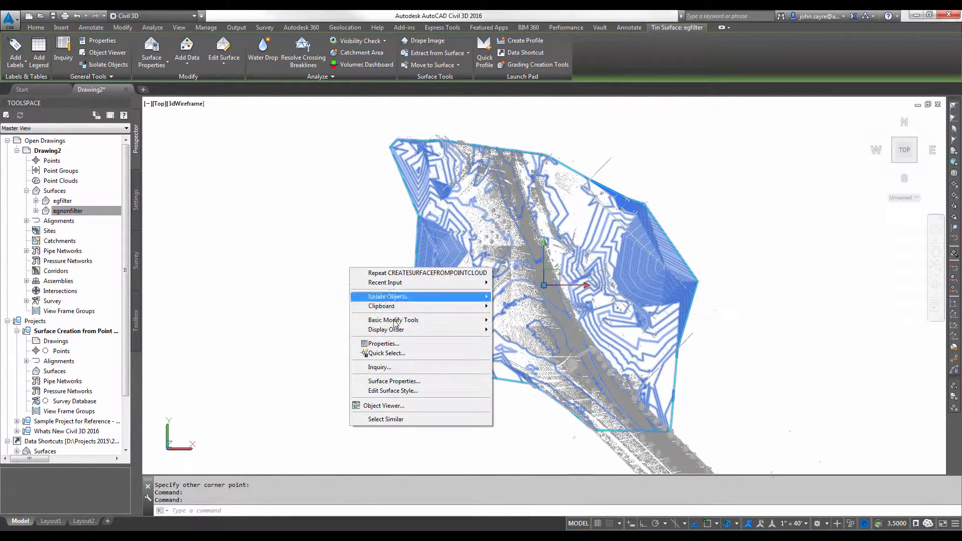
click(401, 405)
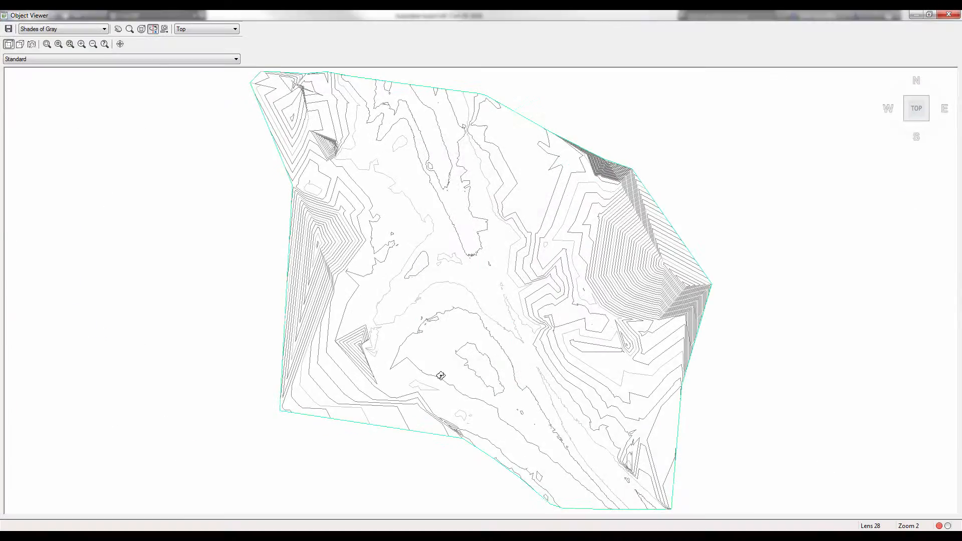
mouse_move(440, 375)
mouse_down()
mouse_move(399, 302)
mouse_move(391, 153)
mouse_up()
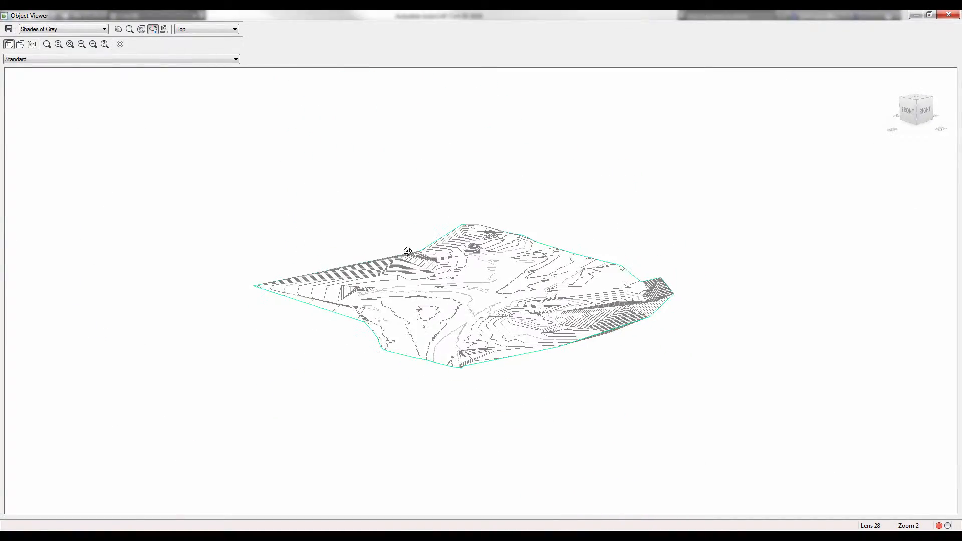
drag(469, 348, 471, 373)
scroll(473, 280, up, 3)
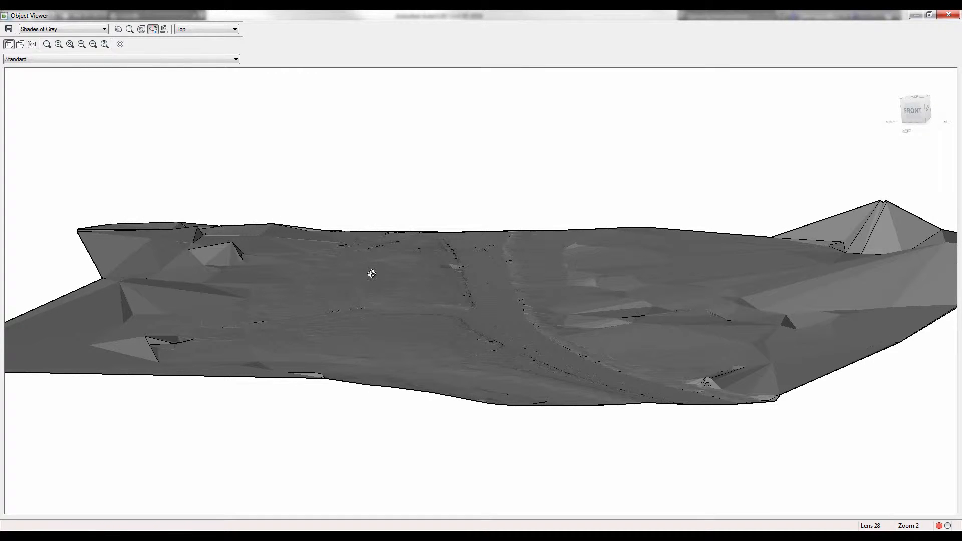
drag(443, 353, 414, 346)
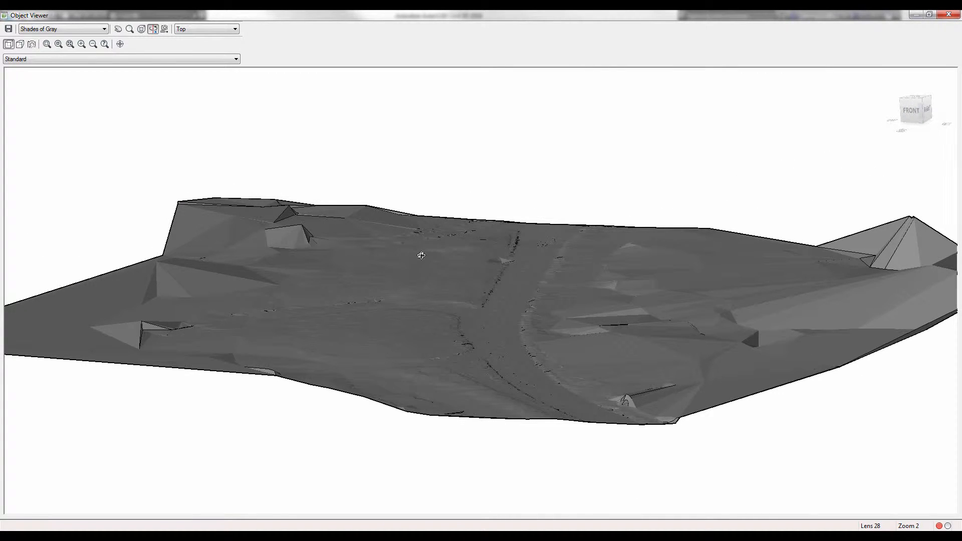
drag(420, 347, 442, 350)
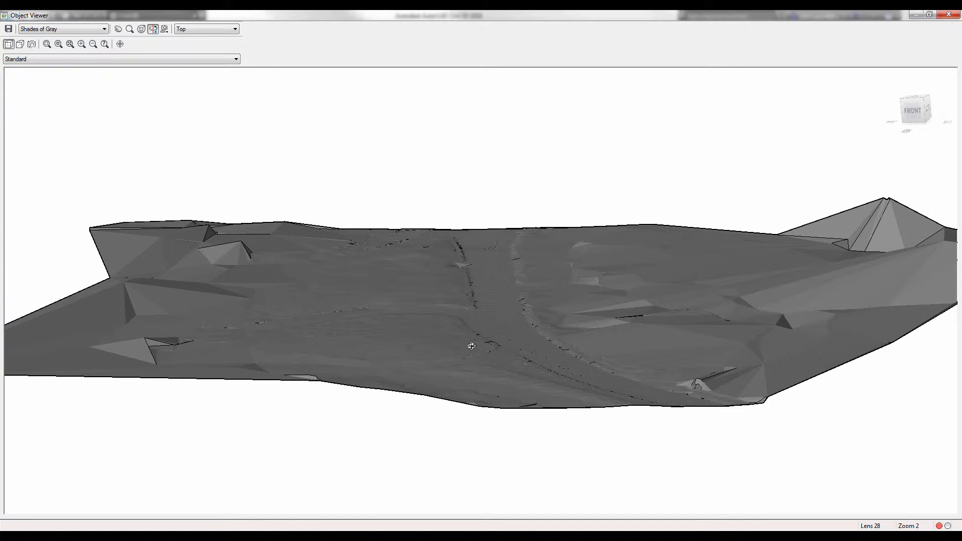
drag(562, 332, 562, 355)
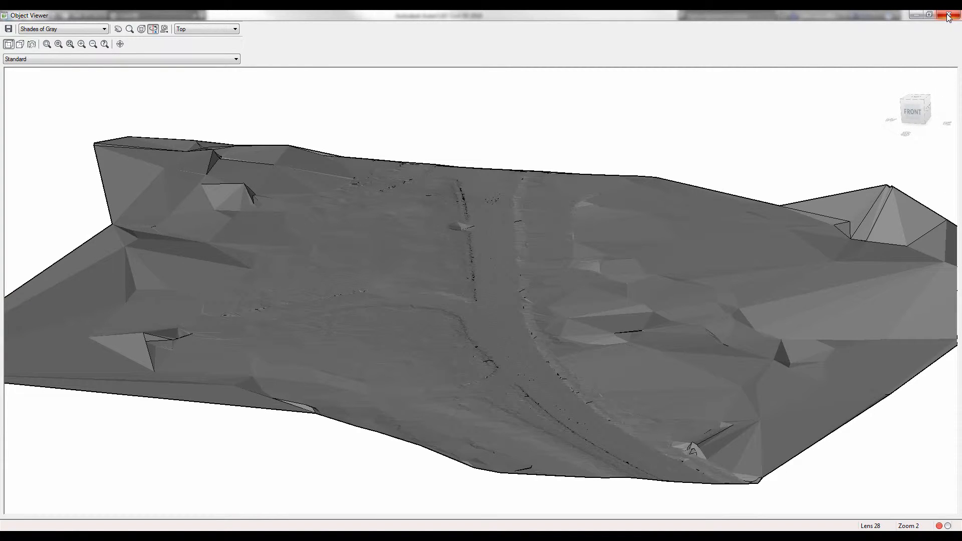
click(947, 15)
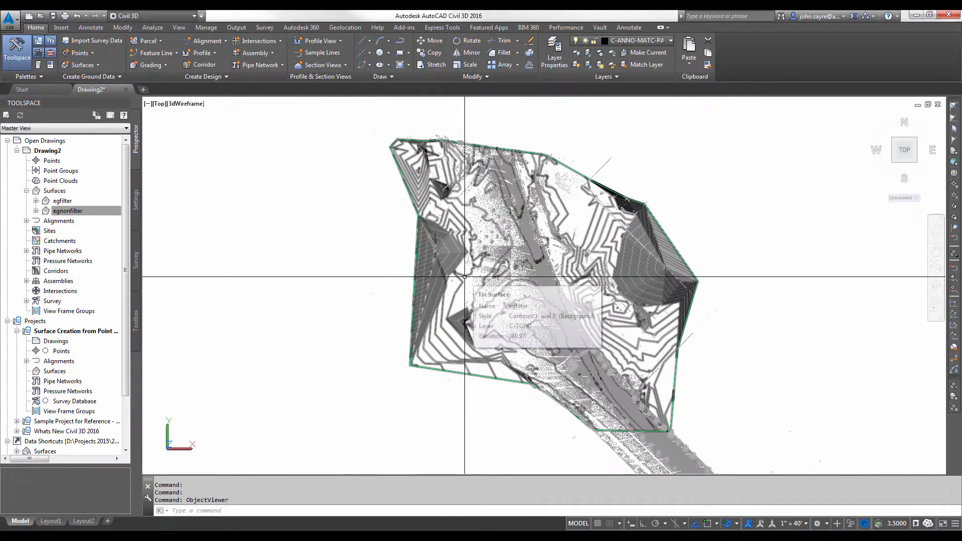
Draw a polyline down the road from the surface's northern edge to its southeastern end
text(pl)
key(Return)
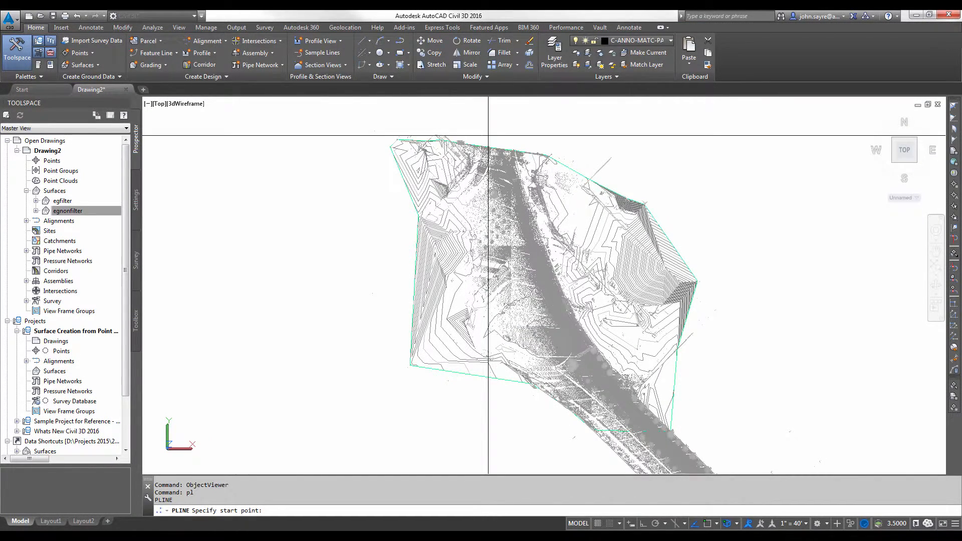
click(488, 136)
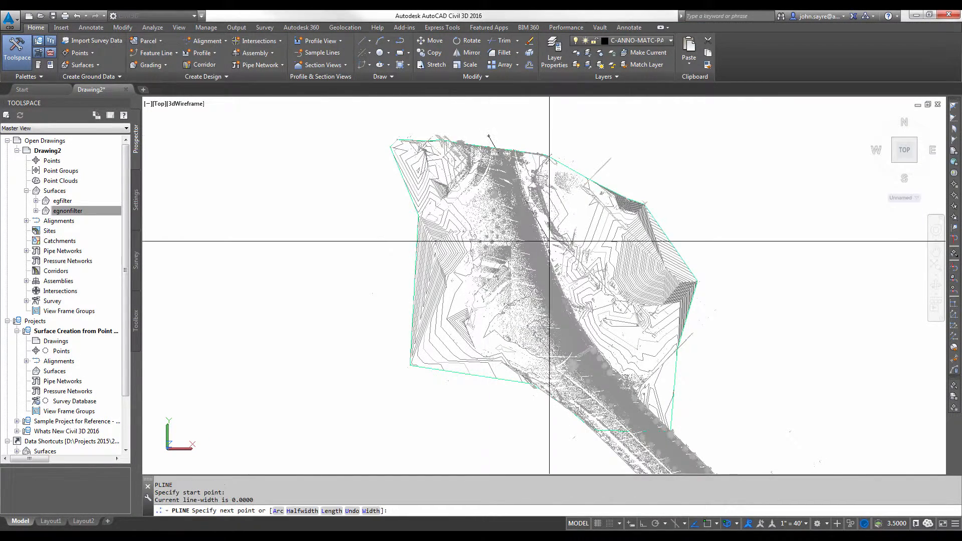
click(551, 299)
click(596, 374)
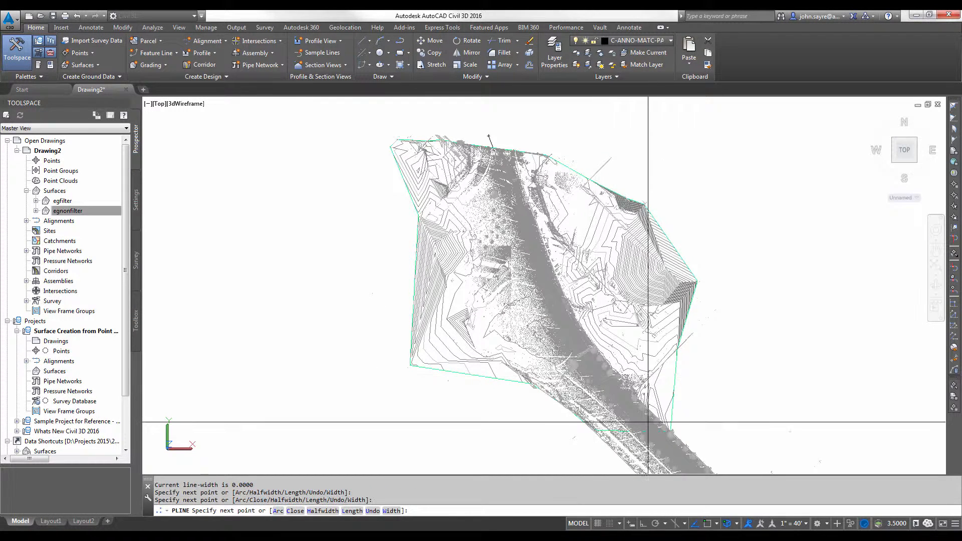
click(623, 383)
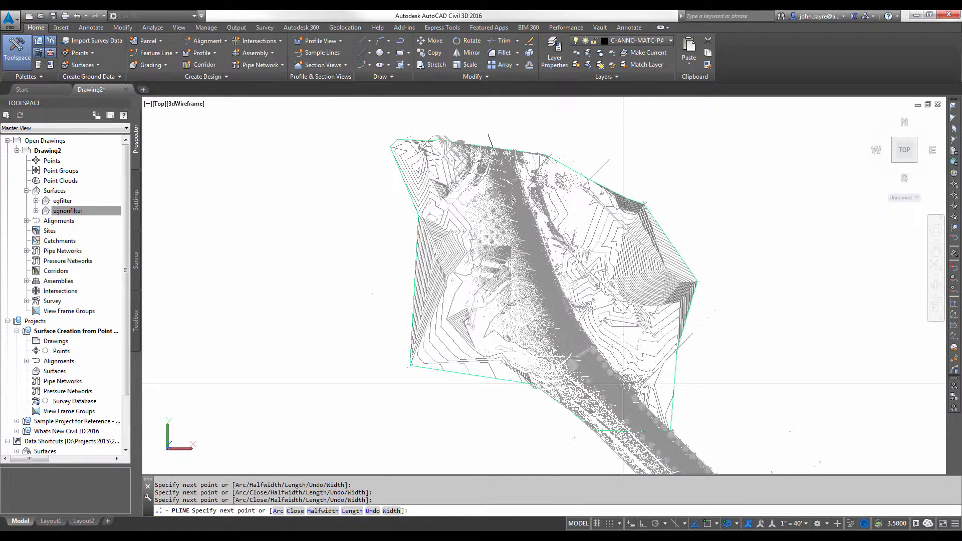
key(Escape)
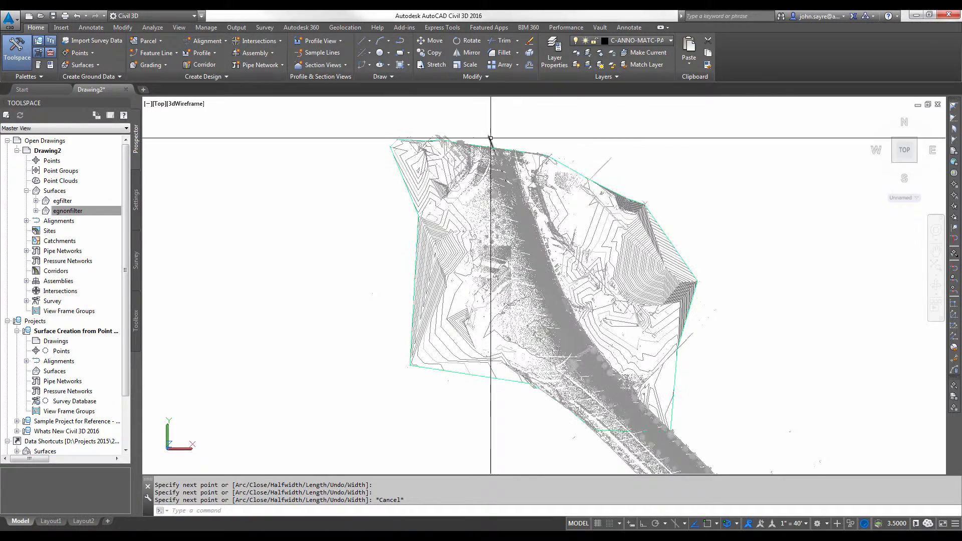
Reduce the point cloud's level of detail to 5 and clear the selection
click(456, 423)
click(345, 364)
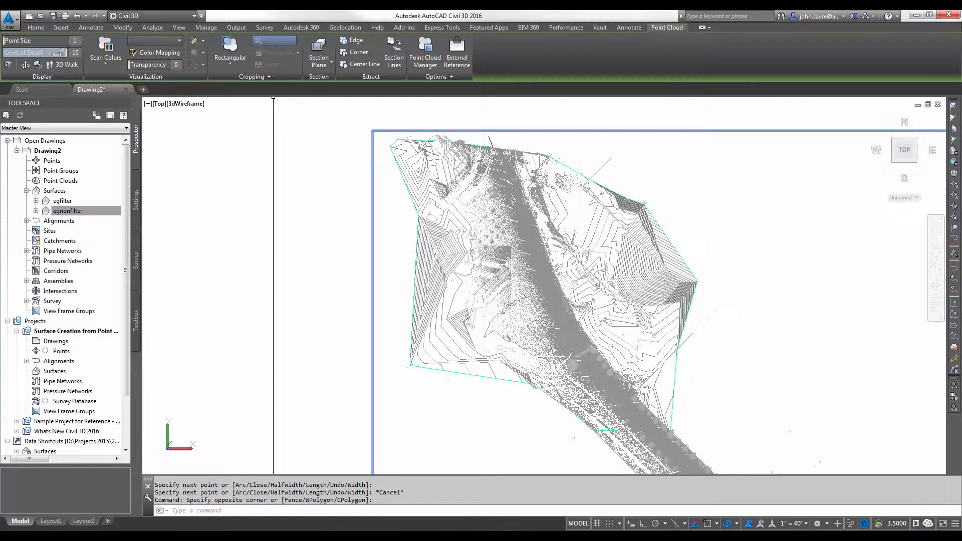
drag(57, 52, 27, 53)
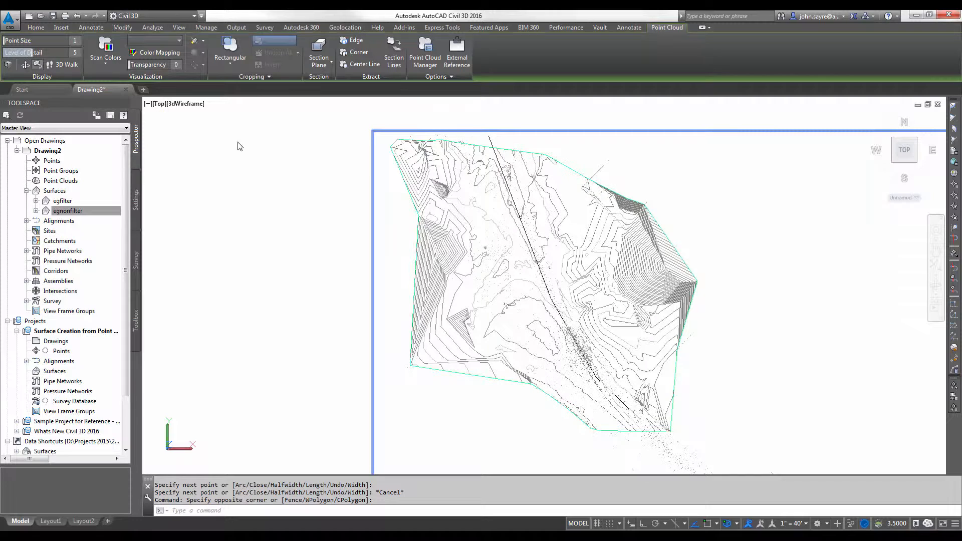
click(330, 228)
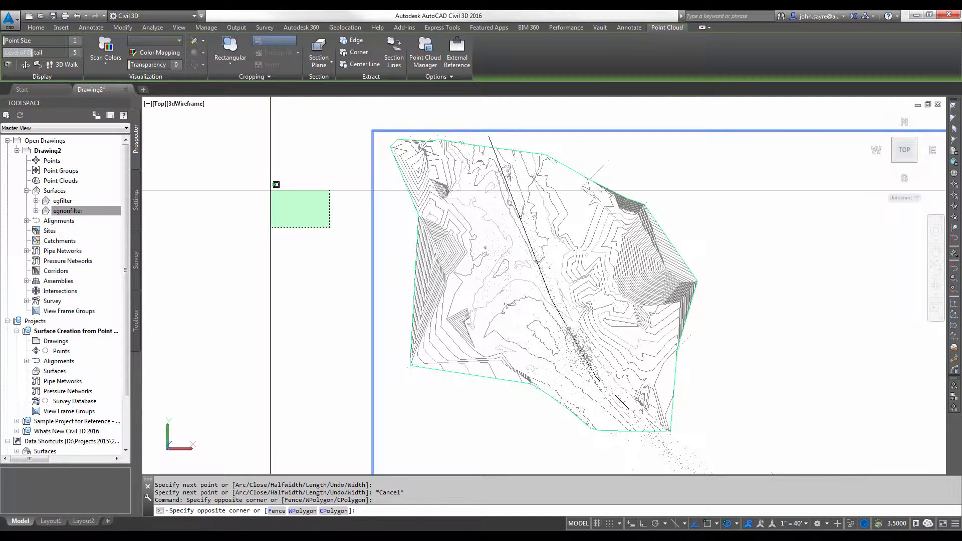
click(271, 188)
key(Escape)
Create a quick profile along the road polyline from the egfilter and egnonfilter surfaces, placing the profile view east of the surfaces
scroll(567, 251, up, 3)
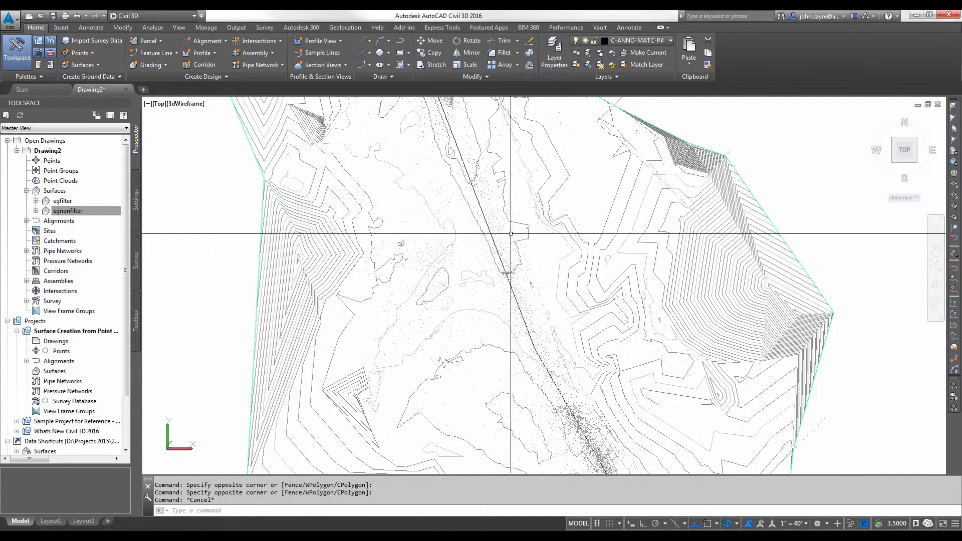
click(460, 154)
scroll(407, 215, down, 3)
scroll(416, 235, down, 4)
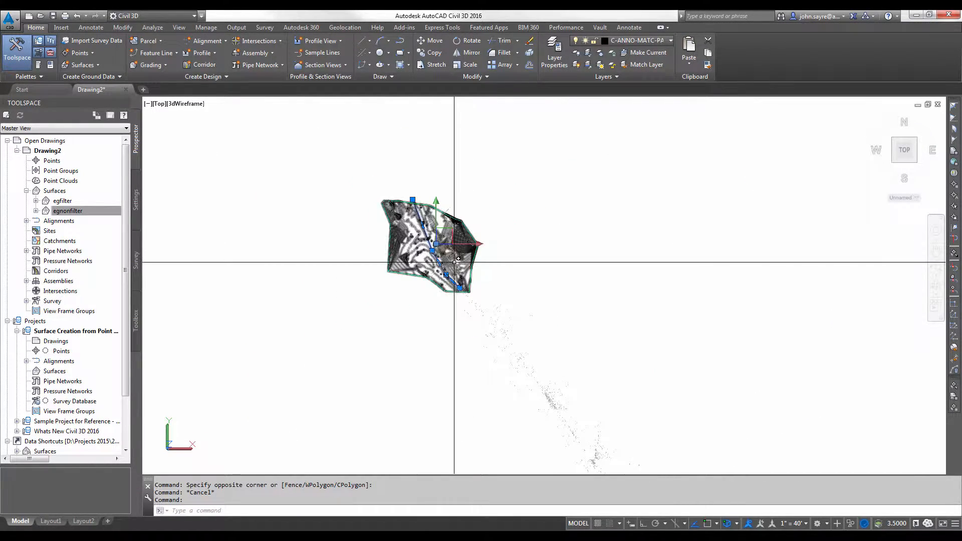
right_click(434, 257)
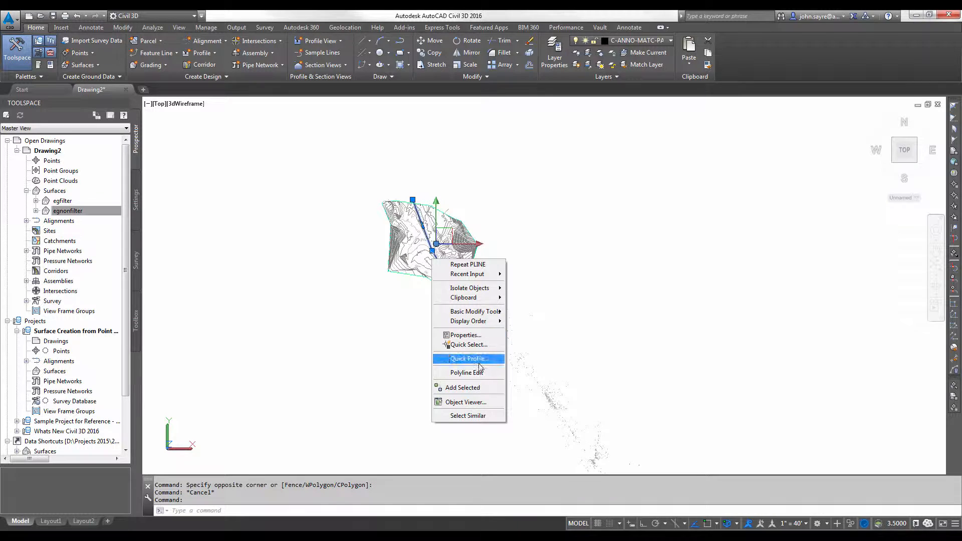
click(473, 359)
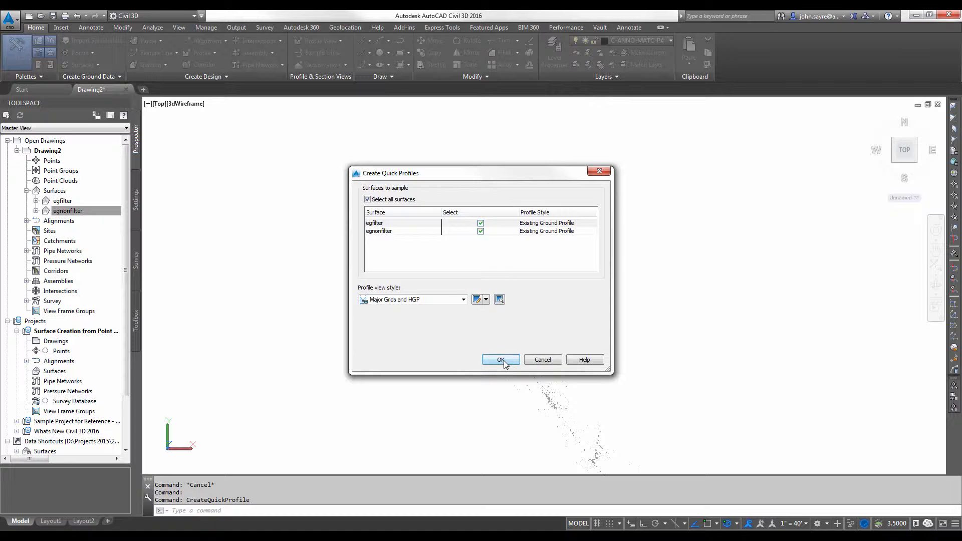
click(464, 300)
click(395, 325)
click(503, 360)
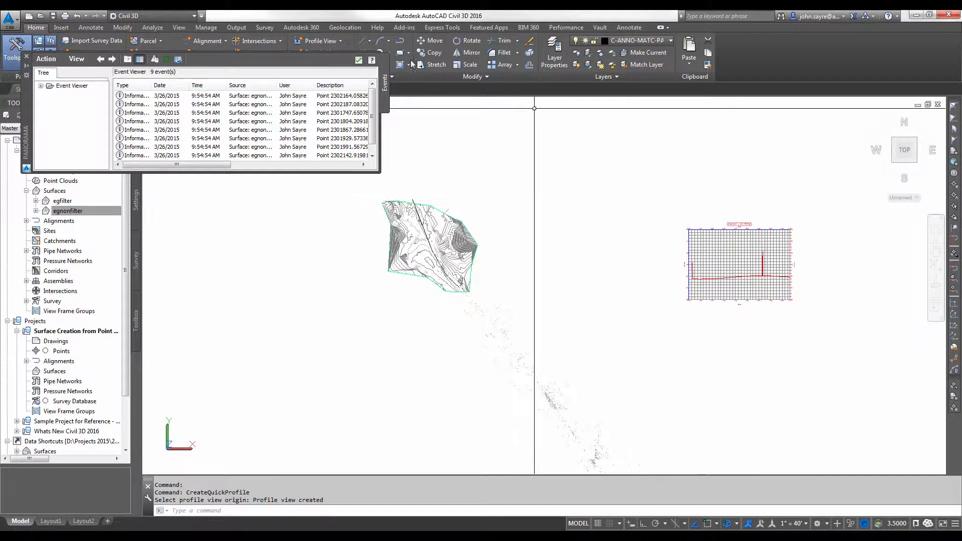
click(361, 60)
Compare the egnonfilter and egfilter profiles up close in the profile view, particularly around the tall spike past station 6+00
scroll(785, 275, up, 5)
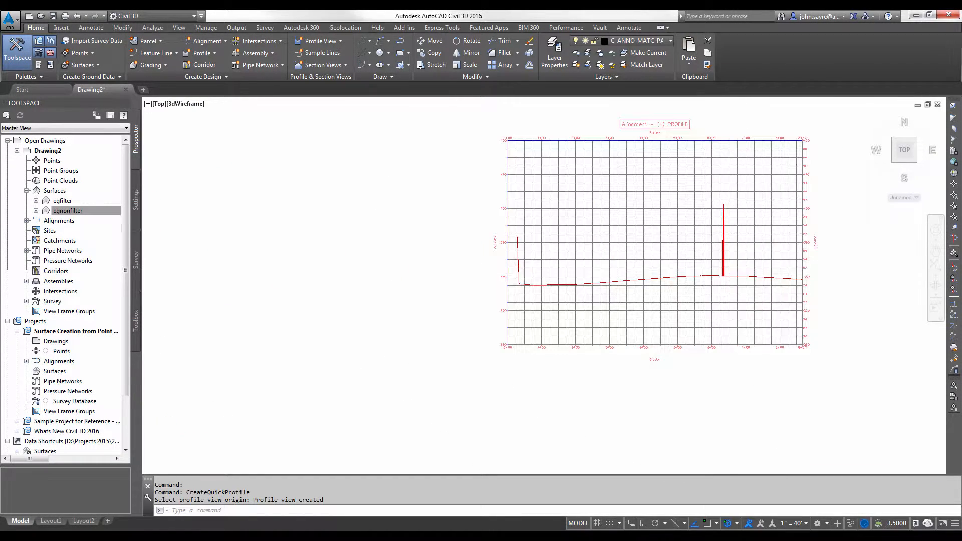
scroll(728, 272, up, 3)
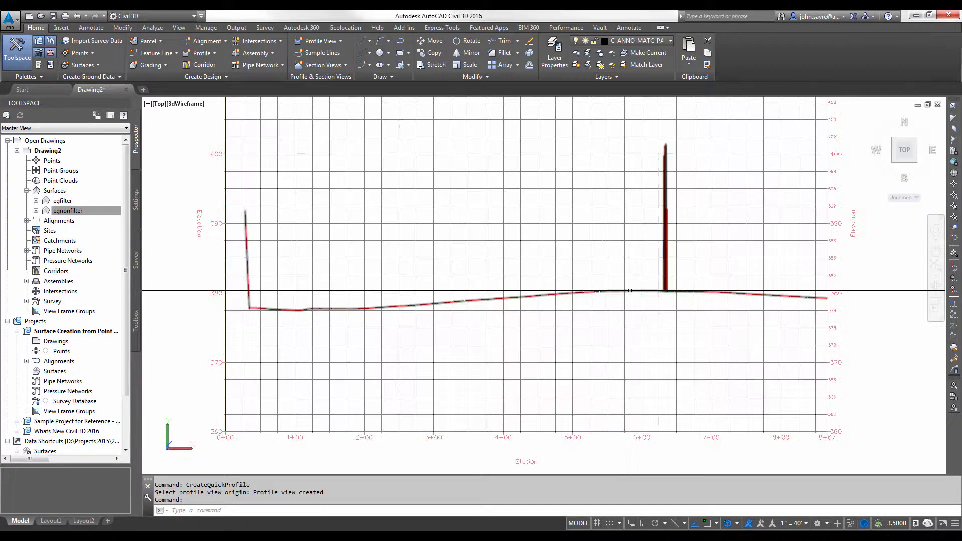
click(626, 292)
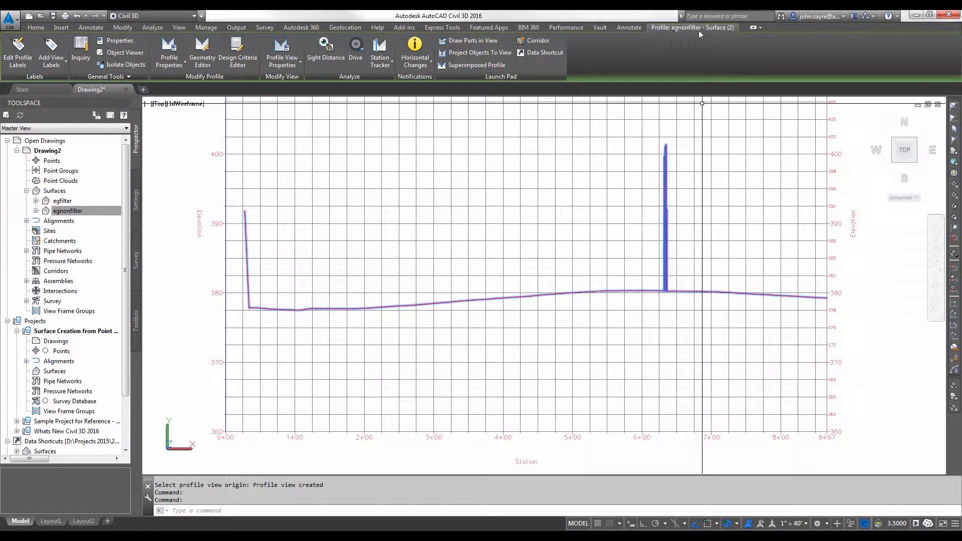
key(Escape)
scroll(616, 291, up, 6)
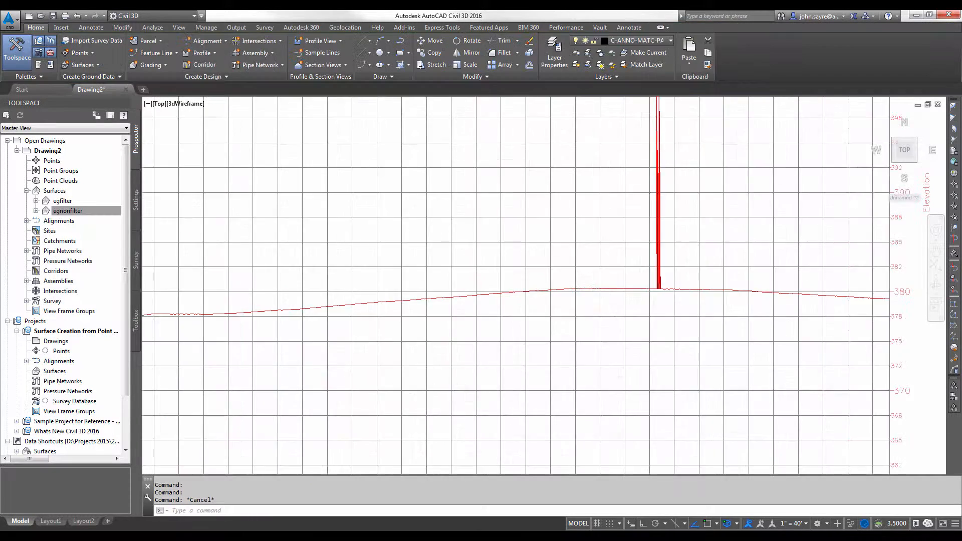
scroll(616, 290, up, 3)
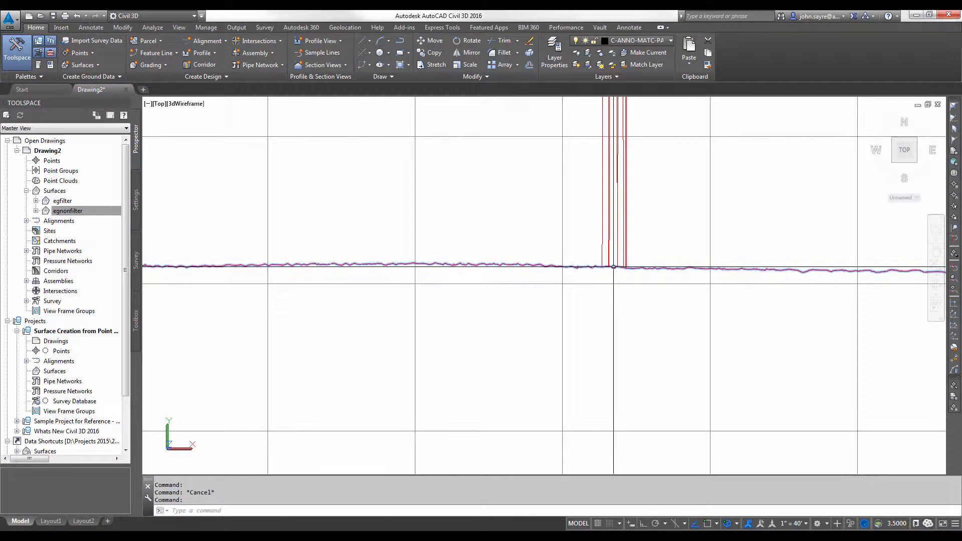
click(610, 270)
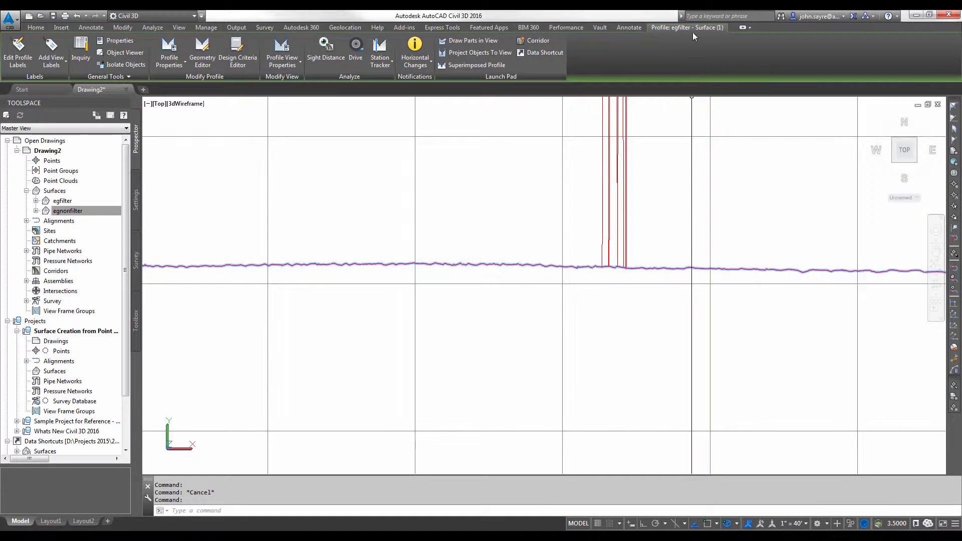
key(Escape)
scroll(651, 271, down, 6)
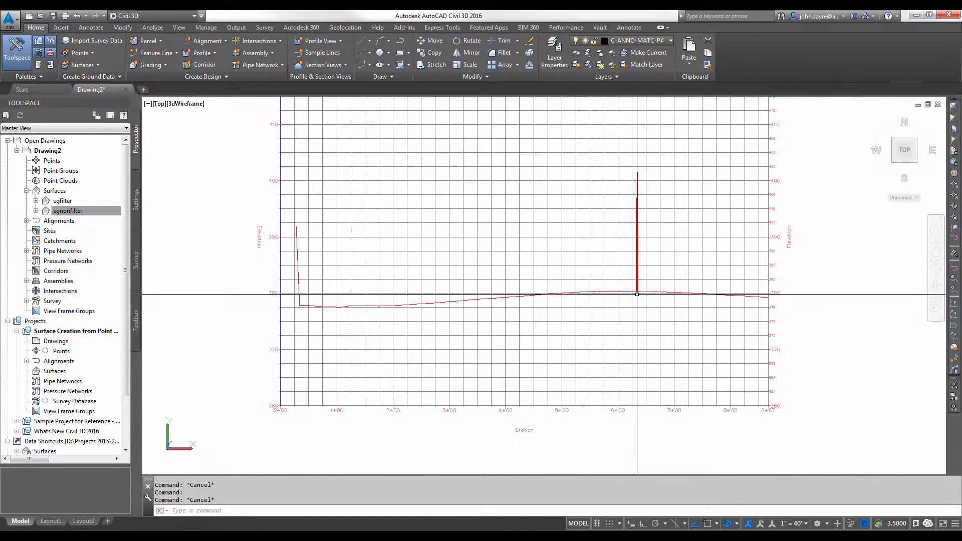